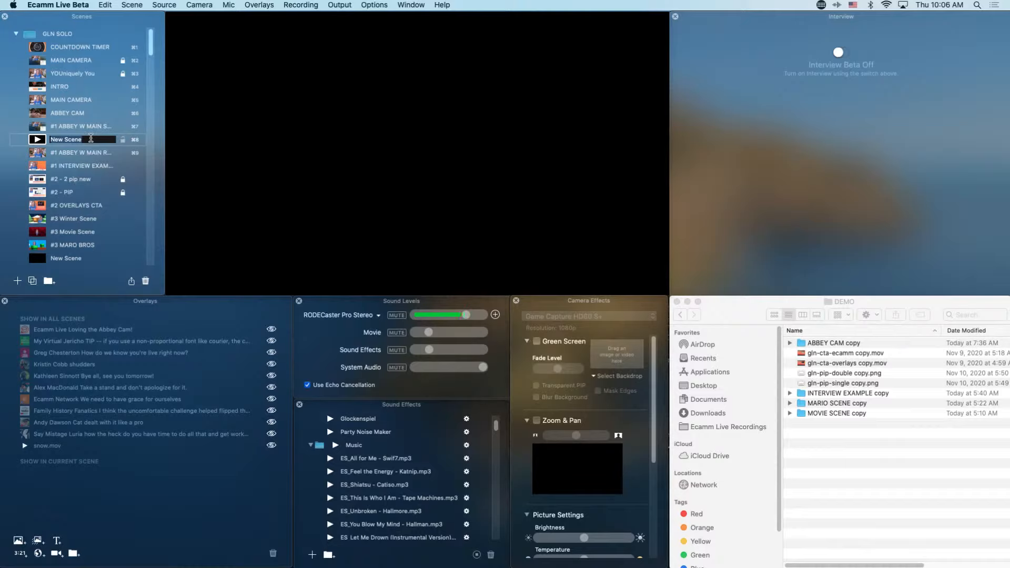
Review the stream, account, general and video preferences, including the default source mode options for newly created scenes
mouse_move(241, 165)
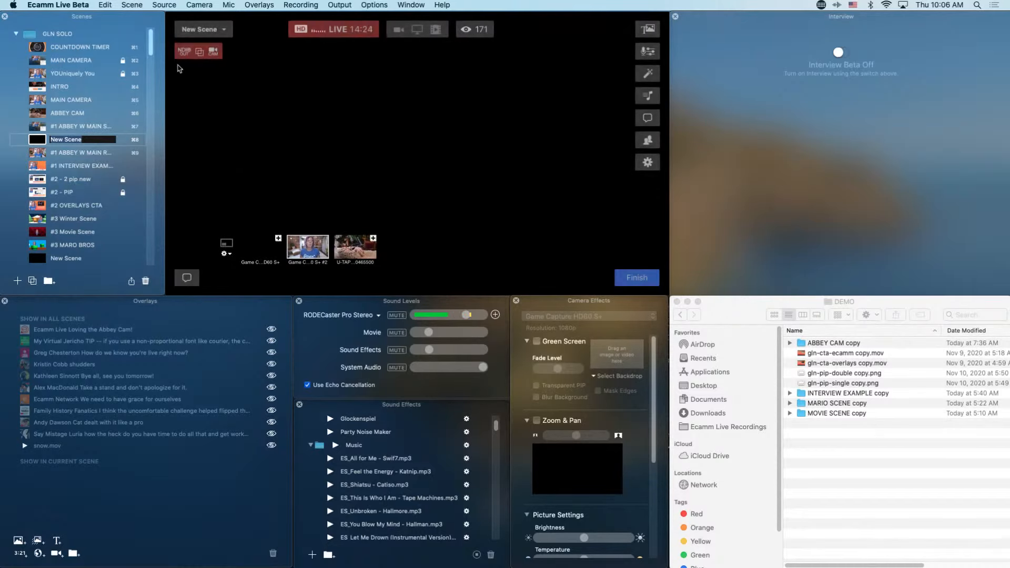
click(74, 5)
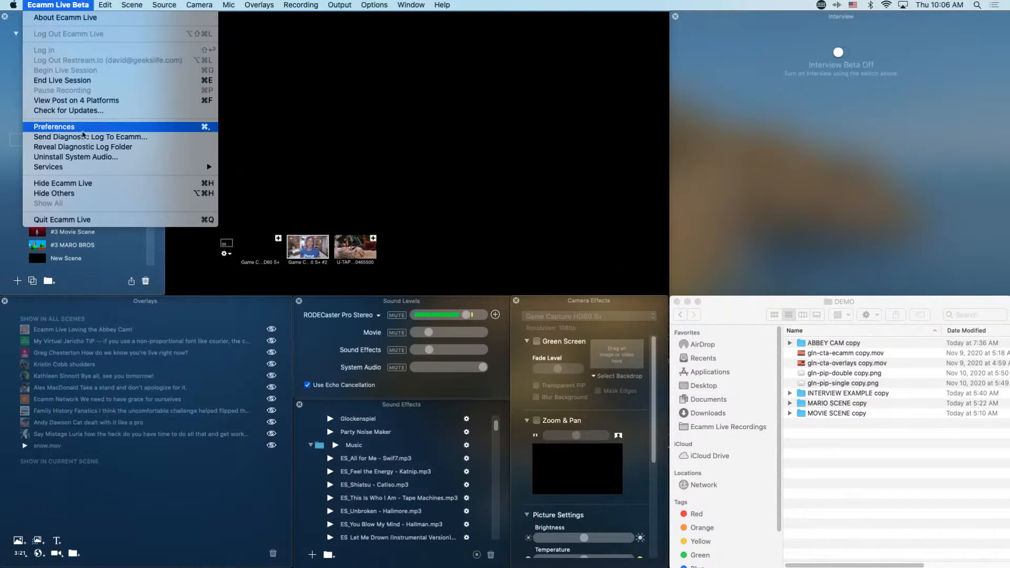
click(81, 129)
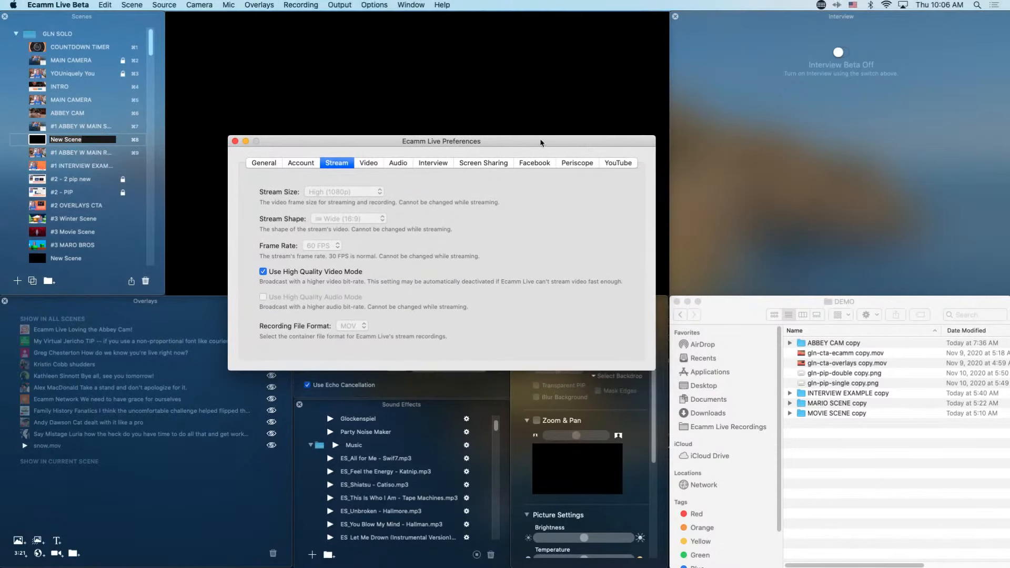
drag(540, 143, 517, 59)
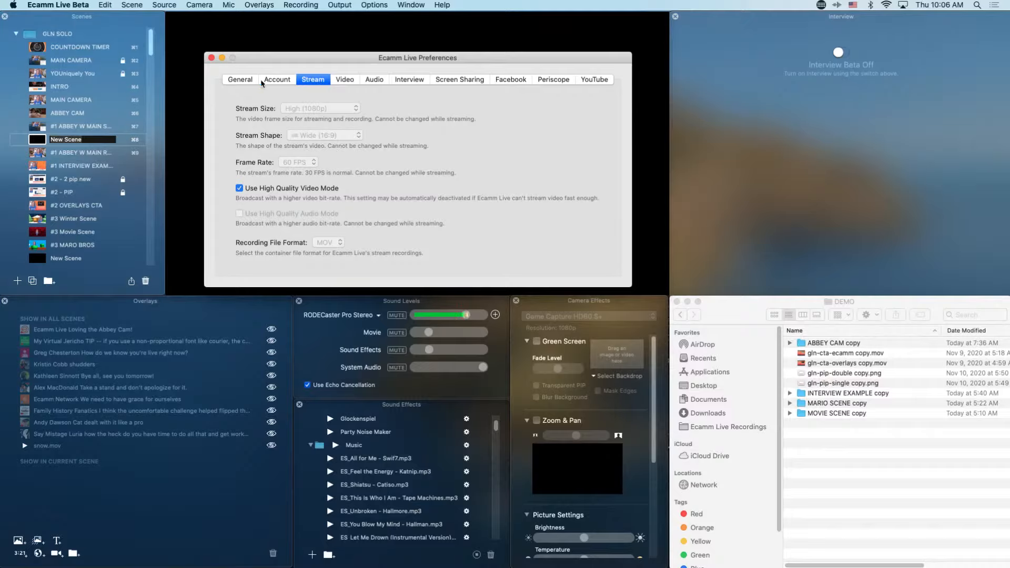
click(424, 82)
click(291, 80)
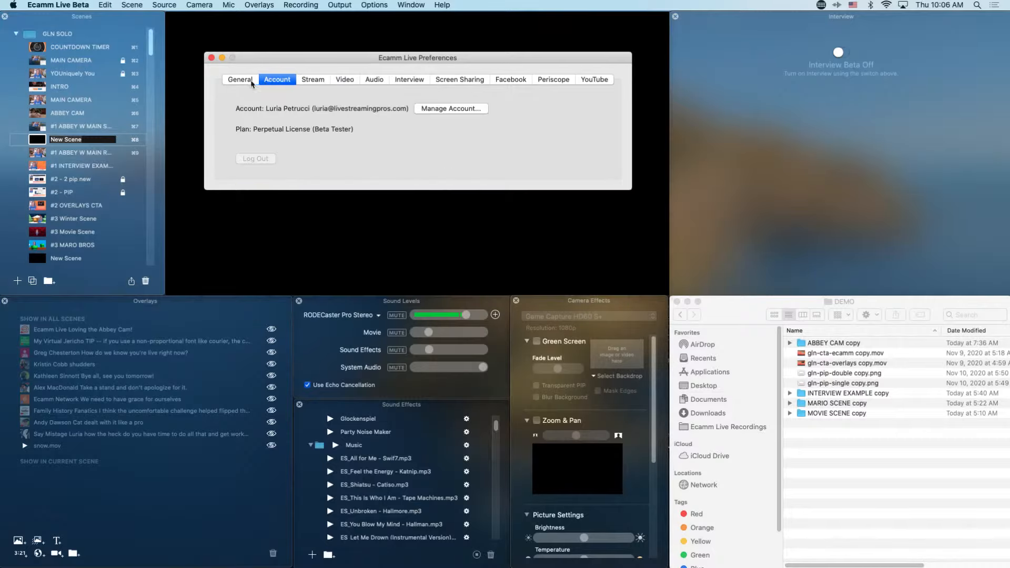
click(254, 84)
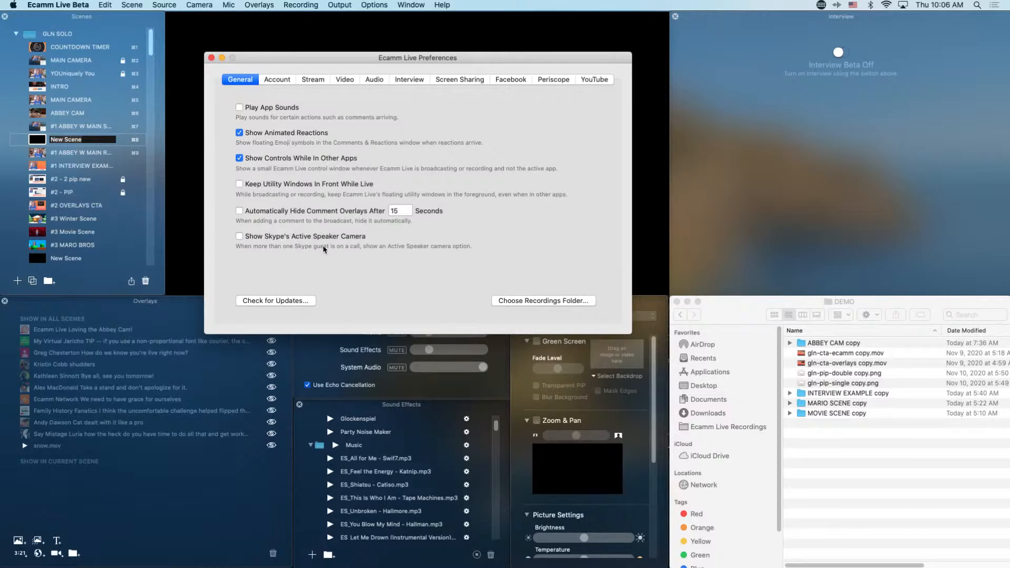
click(347, 80)
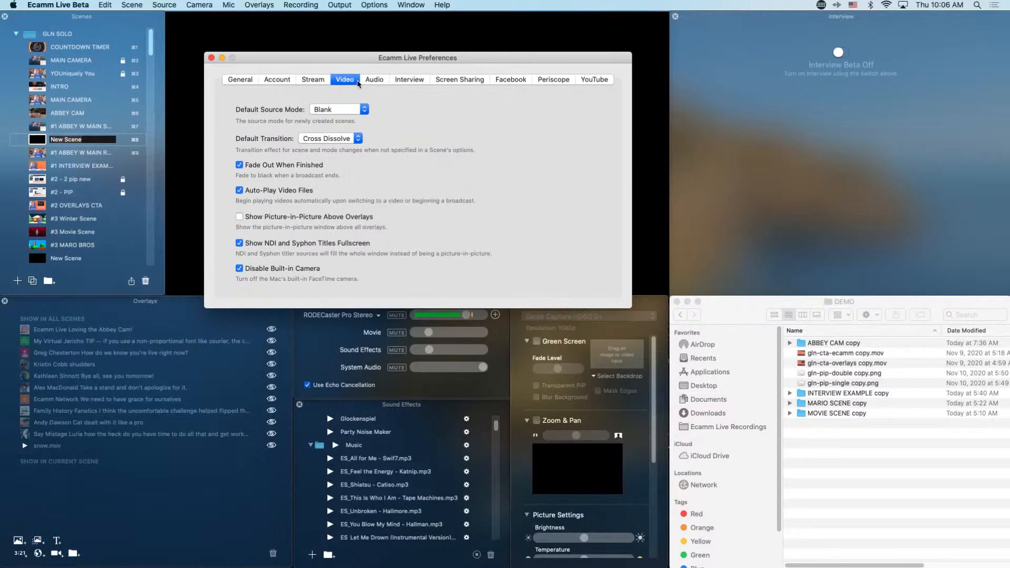
click(333, 109)
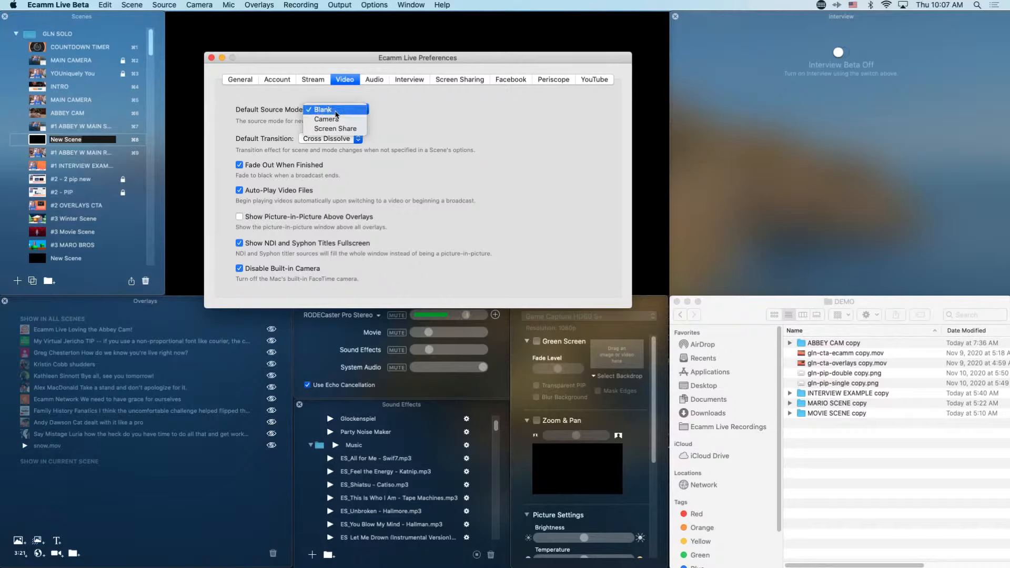
click(269, 107)
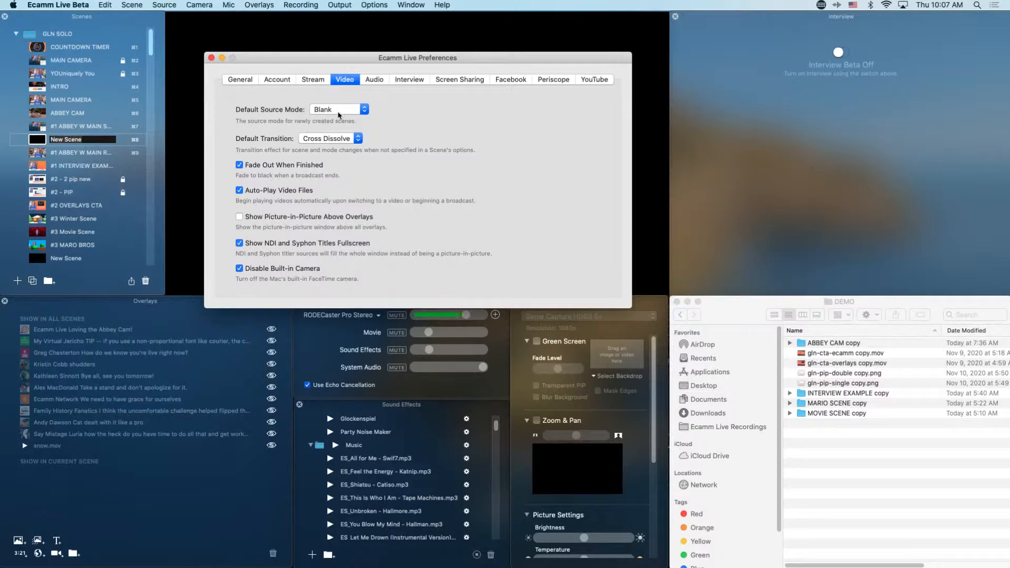
click(212, 58)
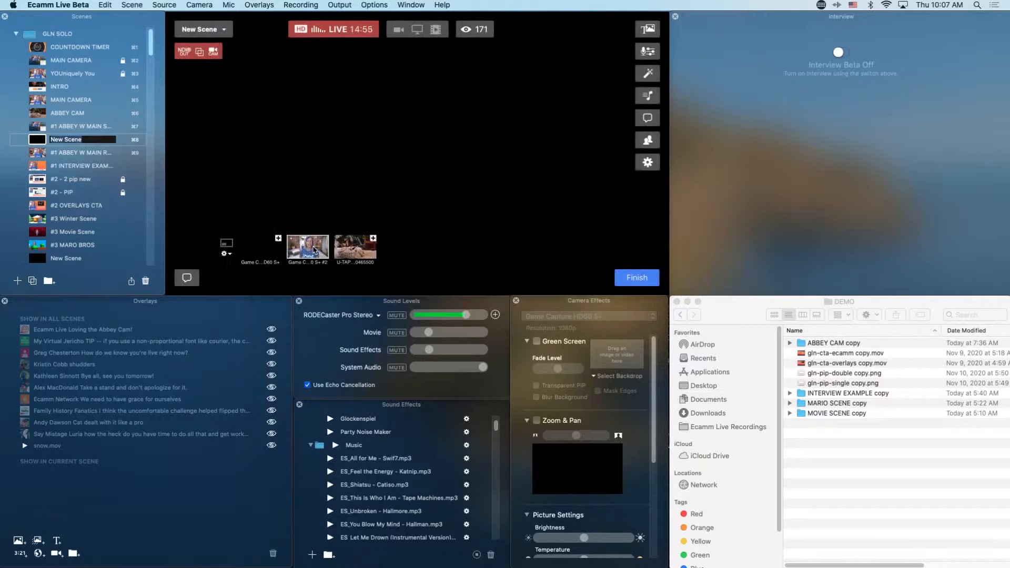
Switch the new scene's source to camera mode and use the Game Capture HD60 S+ #2 feed
click(401, 32)
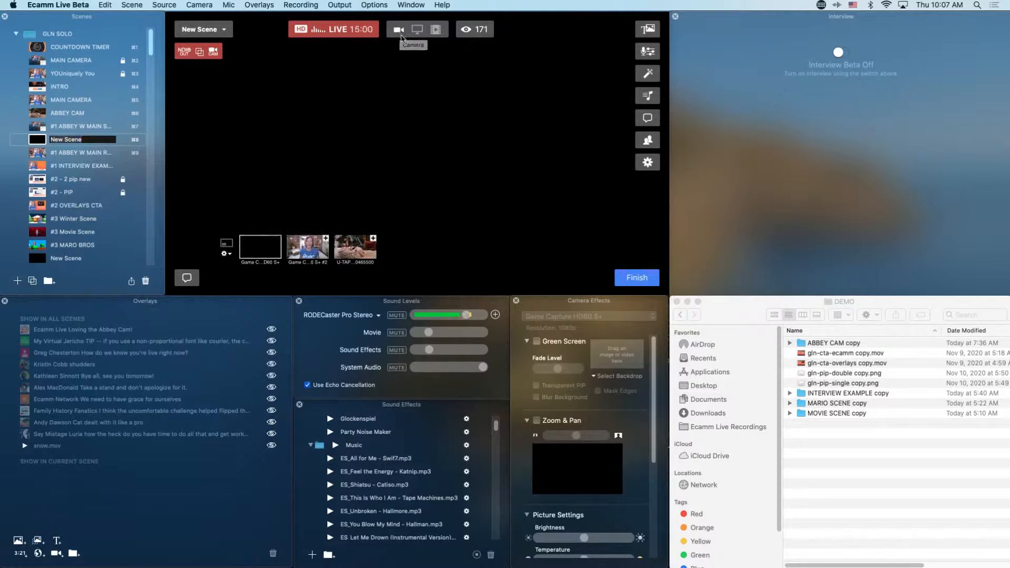
click(314, 247)
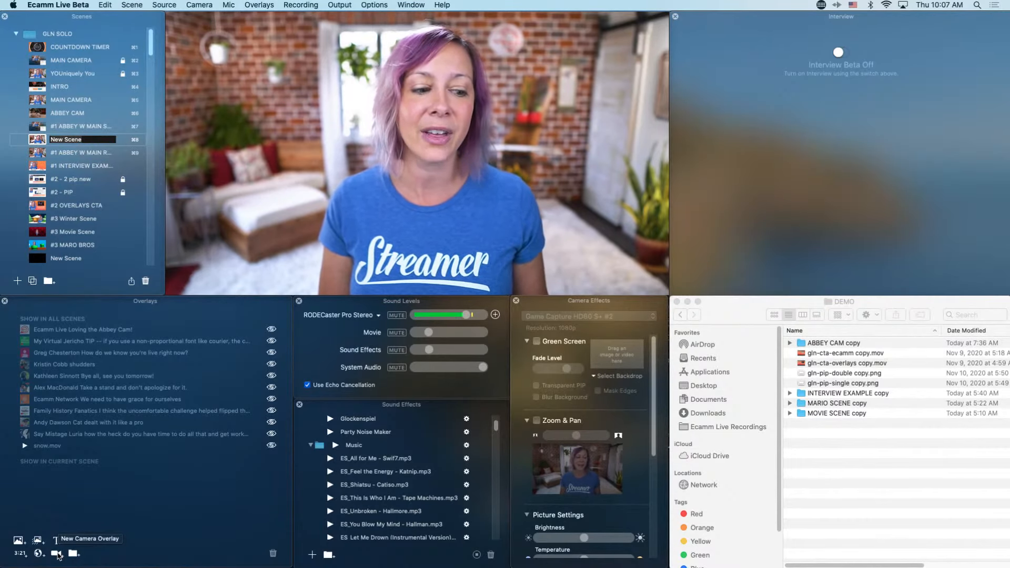
Add a camera overlay to the new scene and place it over the left half of the video, beside the presenter
drag(201, 297, 772, 59)
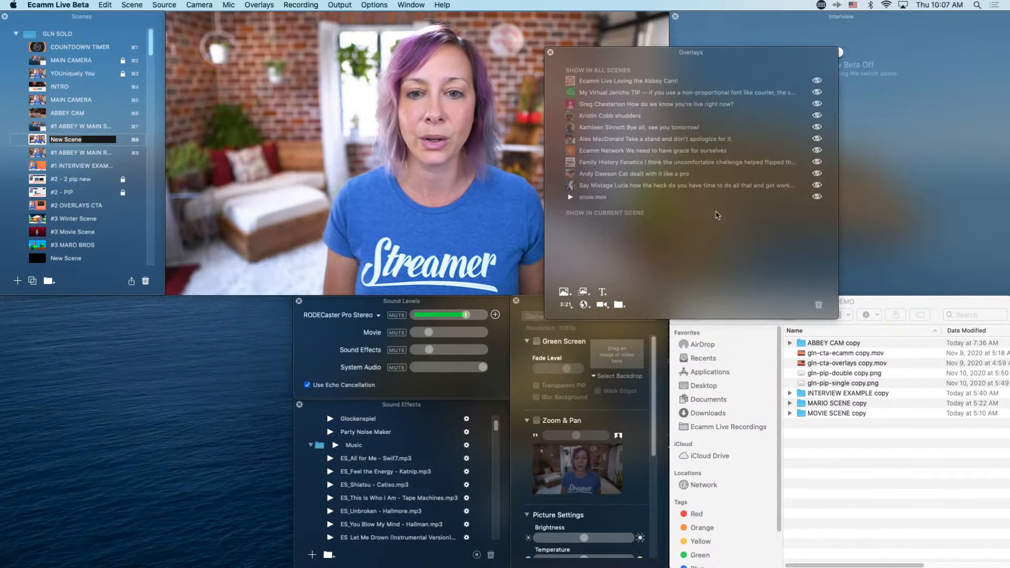
click(425, 5)
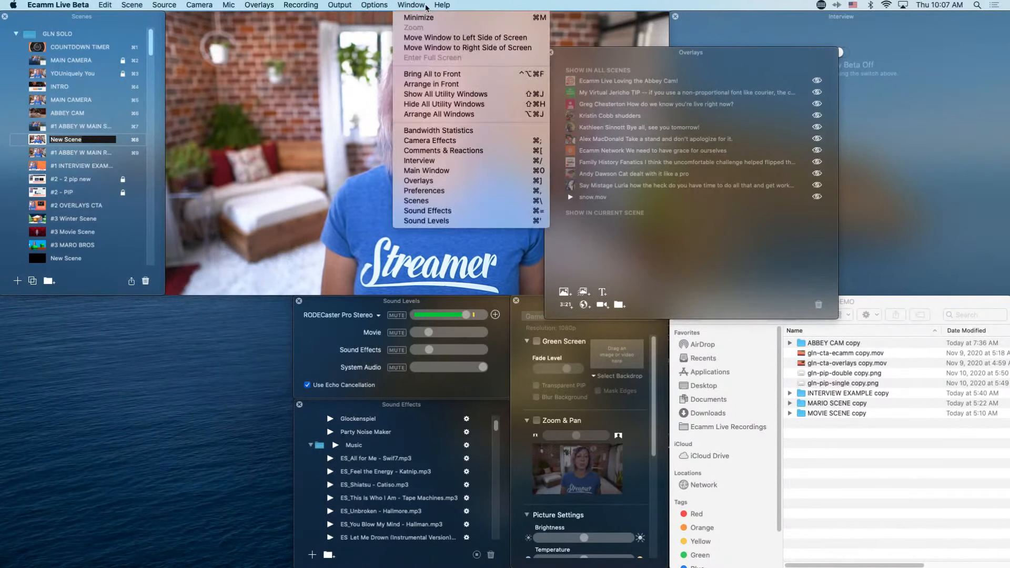
click(448, 181)
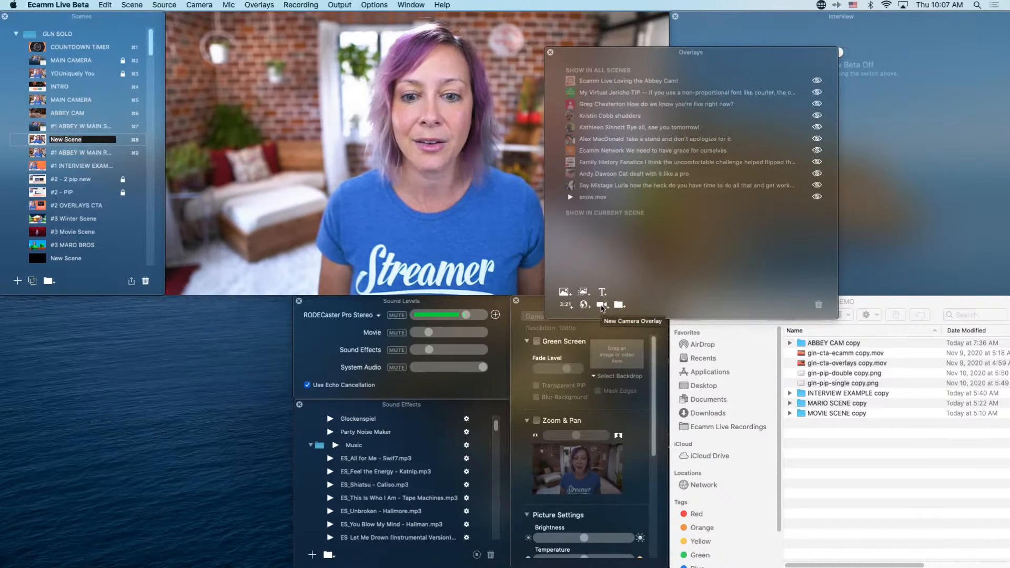
click(601, 306)
drag(488, 151, 353, 178)
drag(814, 59, 258, 308)
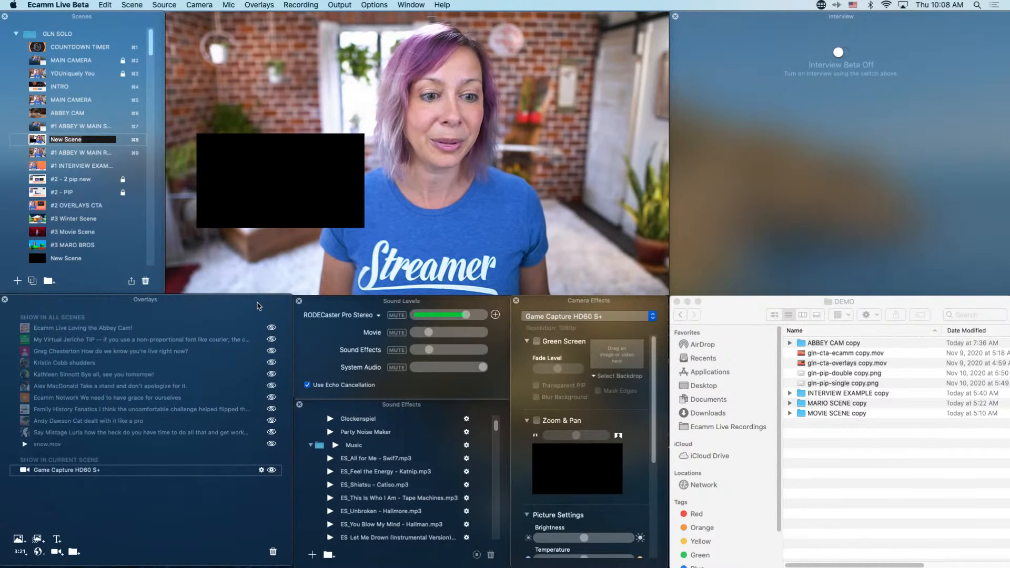
Set the camera overlay's source to U-TAP 00k0465500
mouse_move(313, 148)
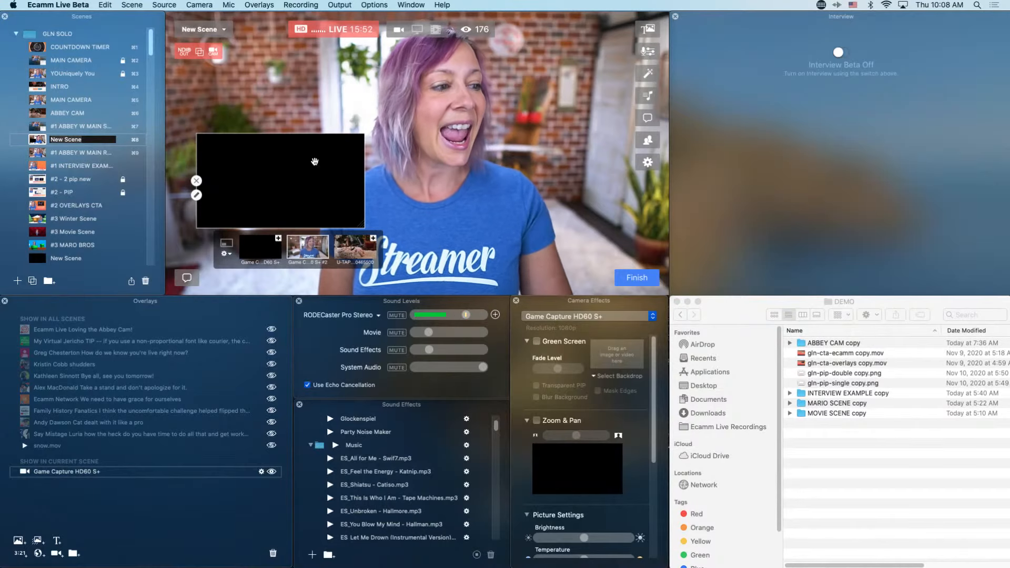
click(197, 195)
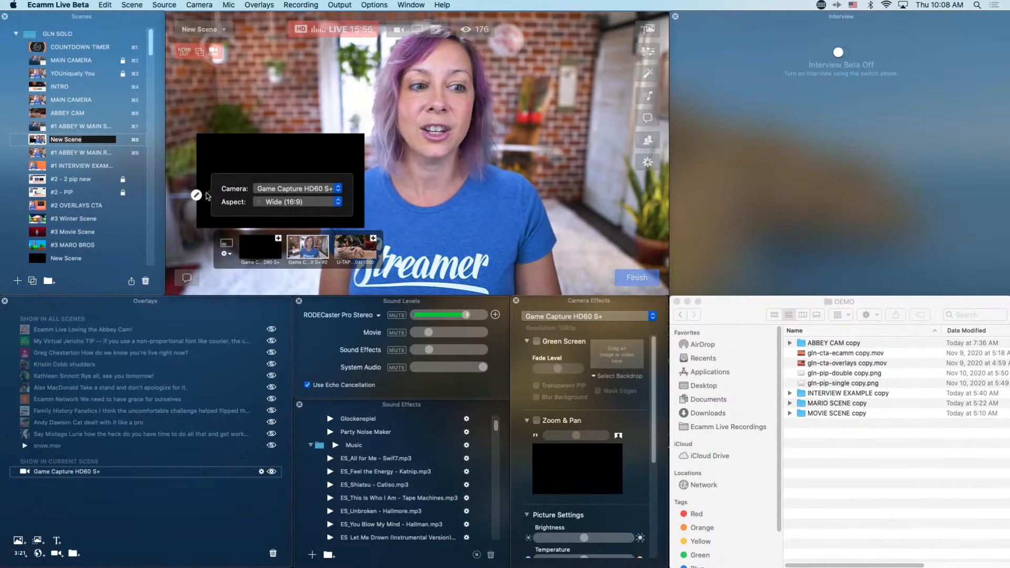
click(319, 189)
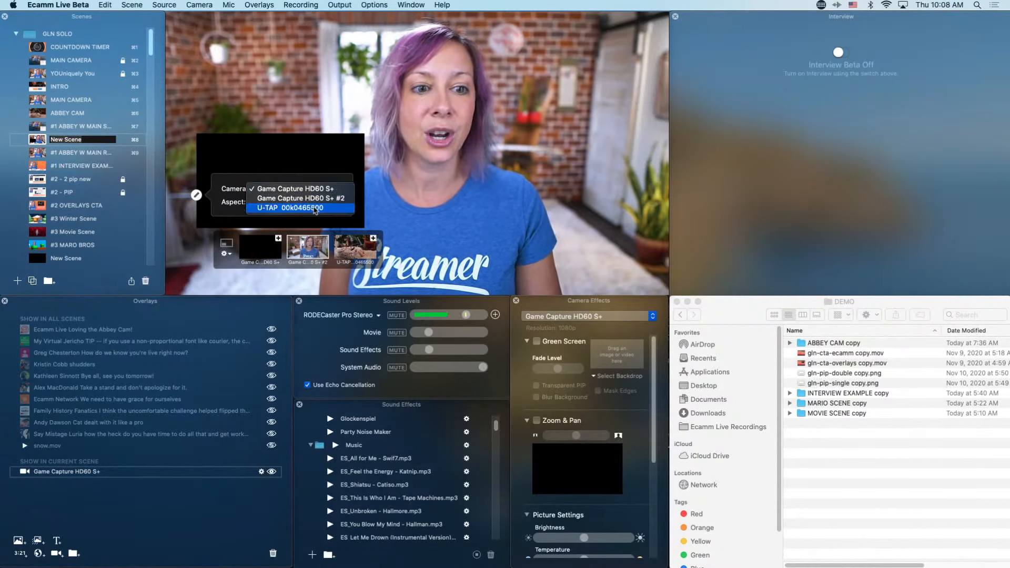
click(315, 208)
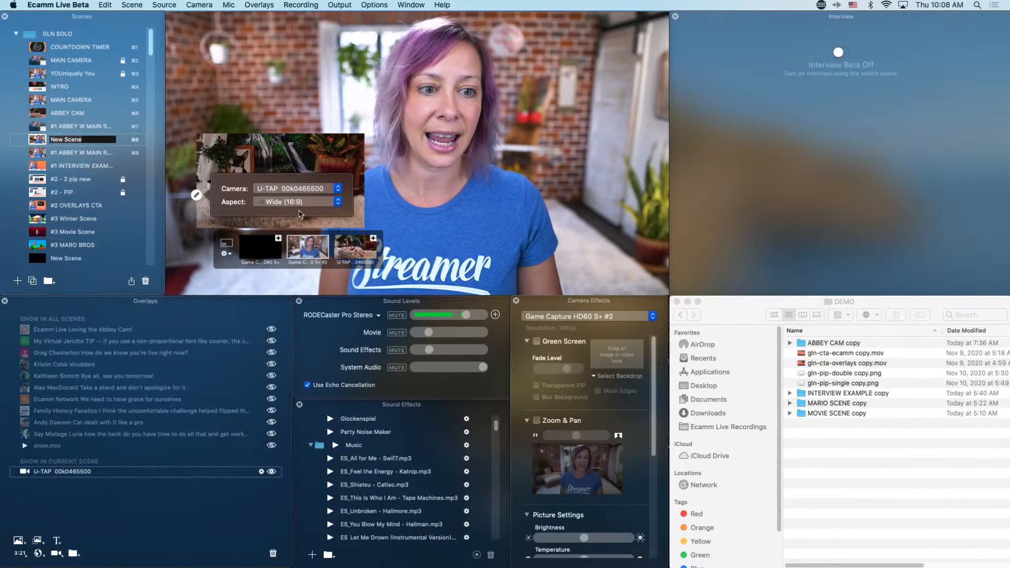
click(262, 472)
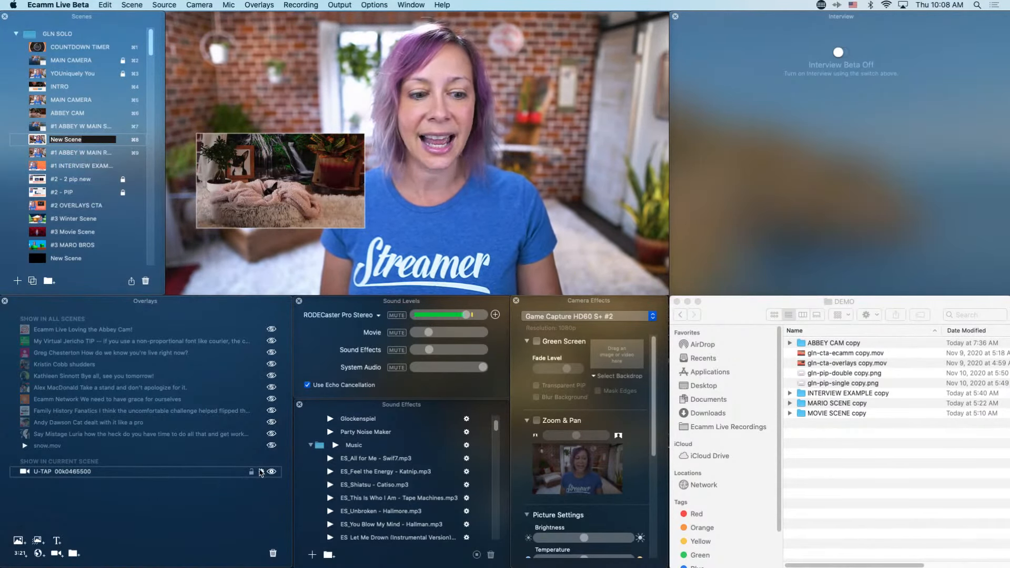
click(261, 471)
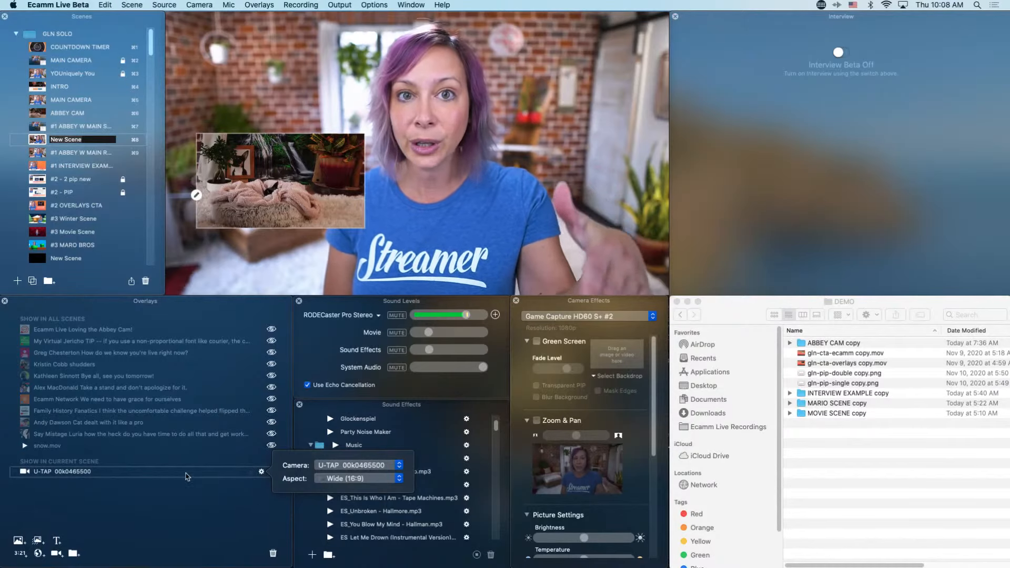
click(197, 197)
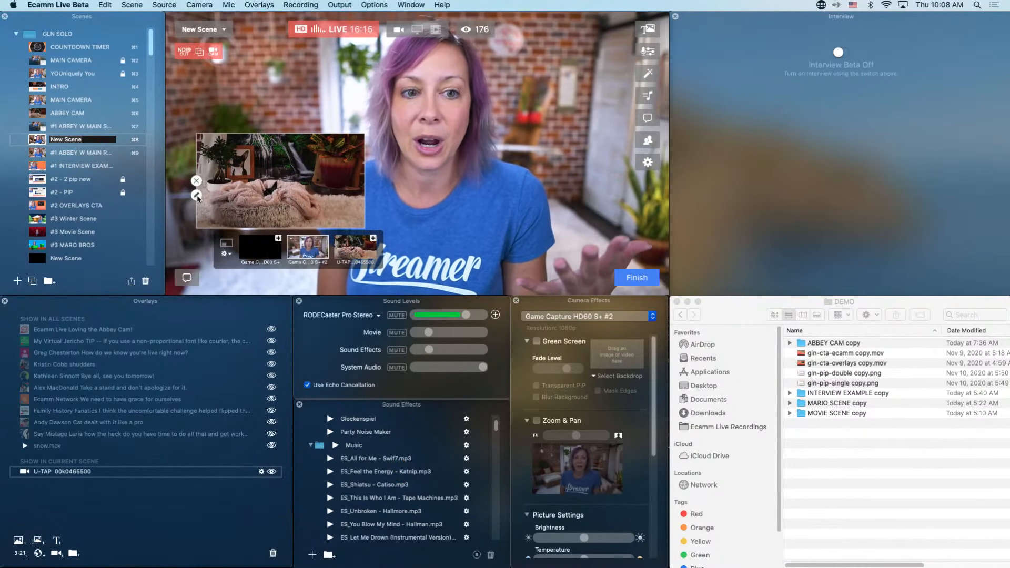
Give the camera overlay a Custom aspect, reshape it taller, and move it to the right of the presenter
drag(244, 190, 222, 162)
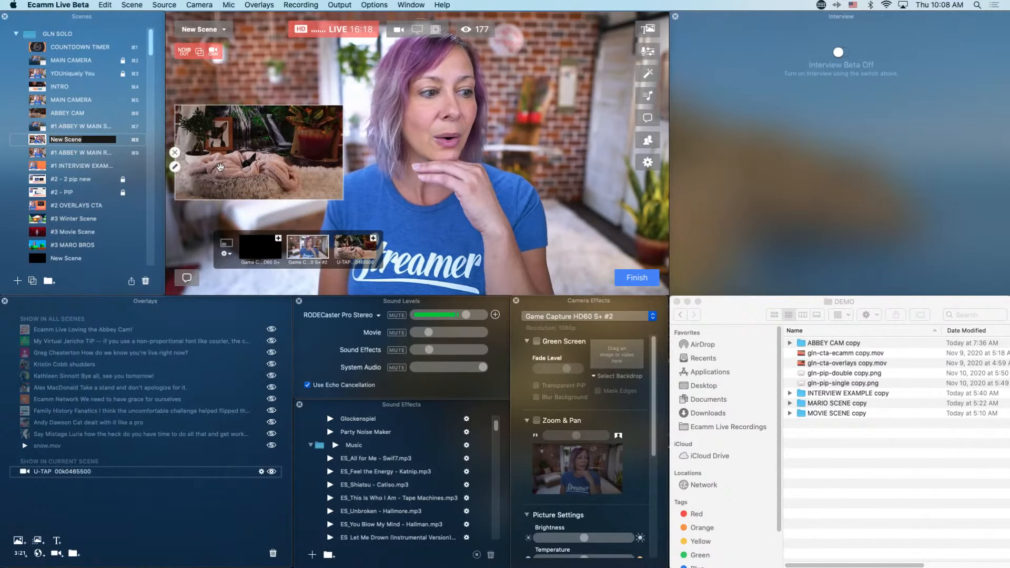
click(175, 167)
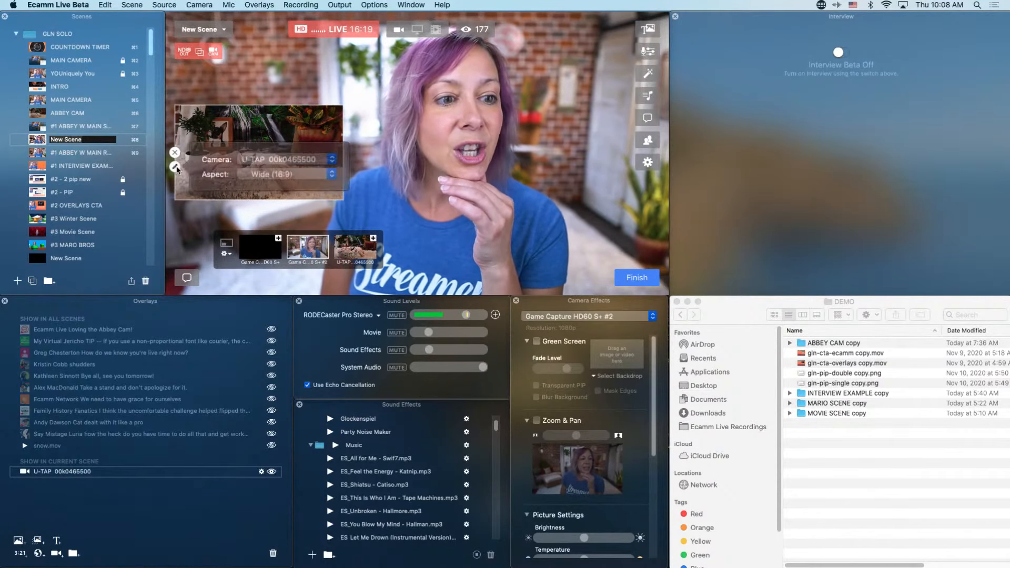
click(274, 175)
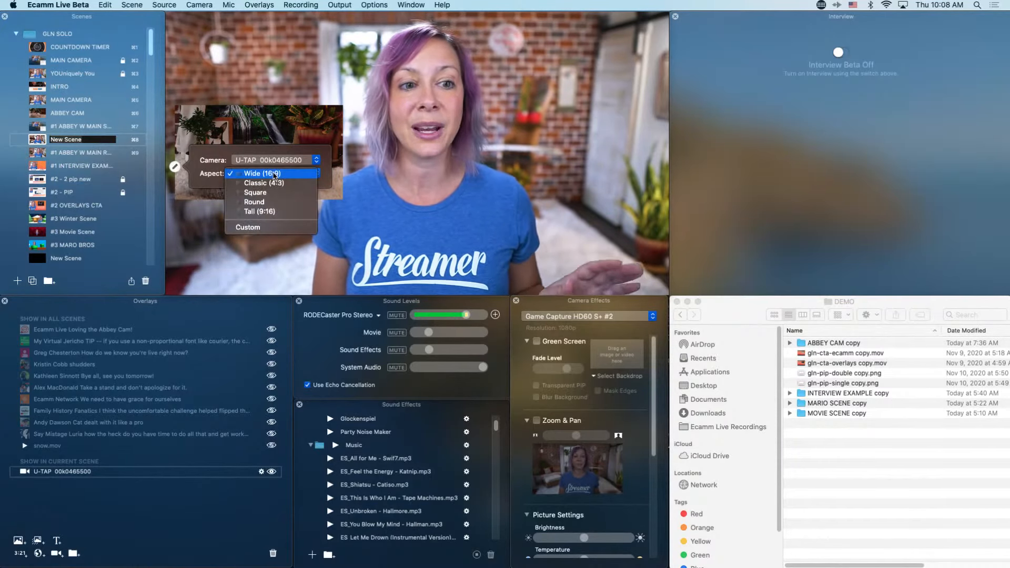
click(267, 227)
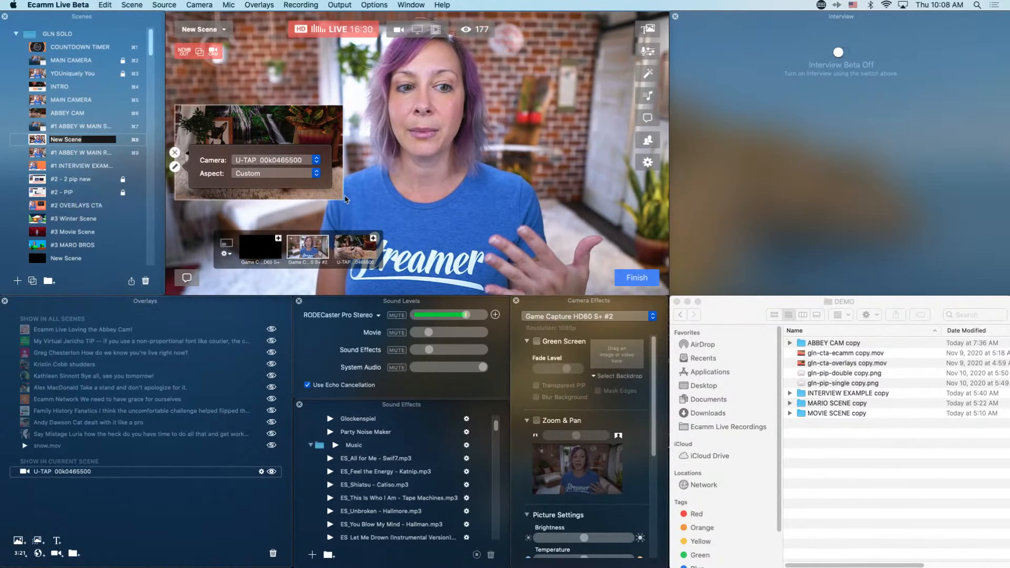
drag(347, 200, 328, 236)
drag(273, 134, 587, 156)
Add abbey-cam-mini-square.png from Finder's ABBEY CAM copy folder to the scene as an overlay
click(752, 301)
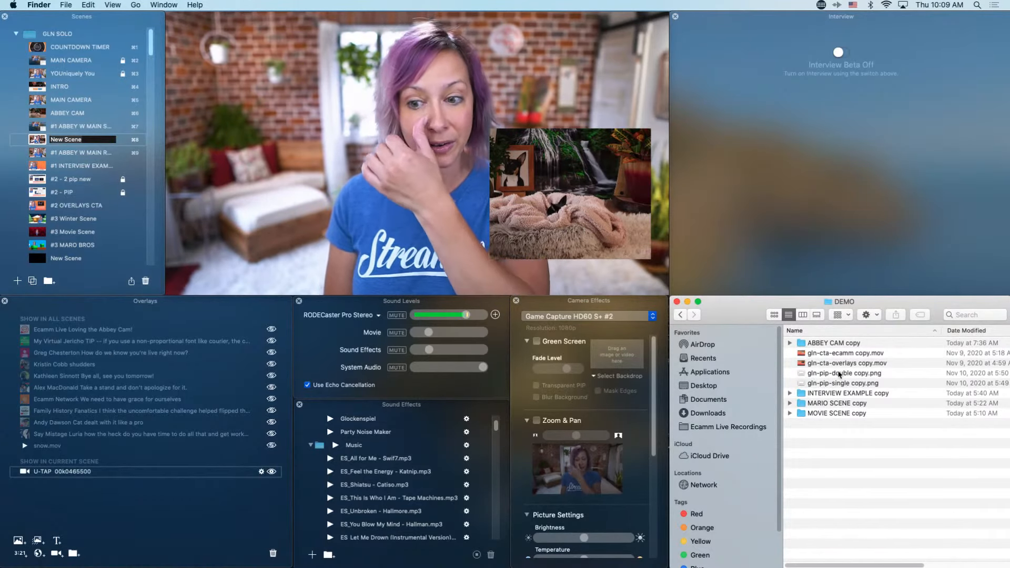
click(789, 344)
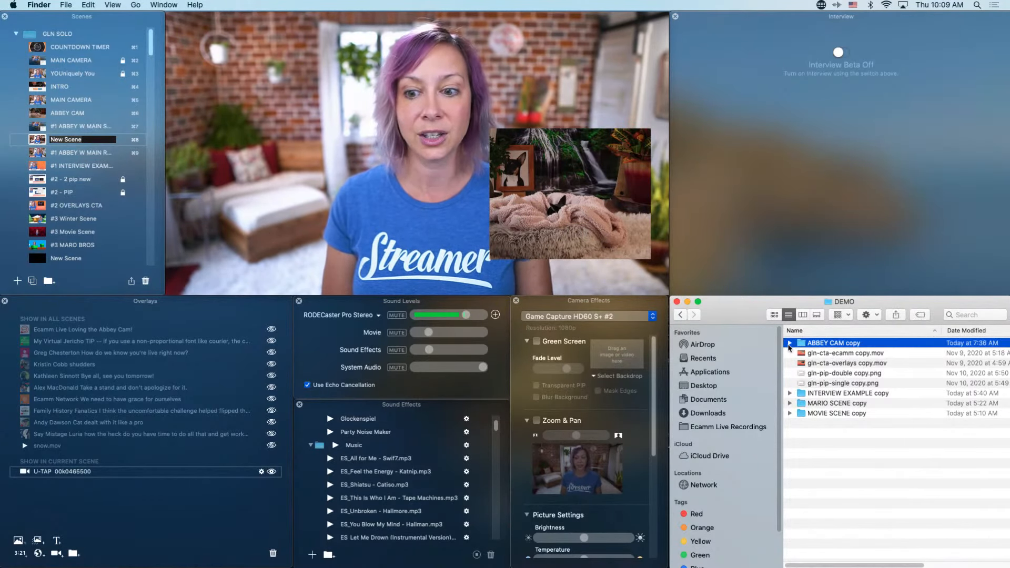
click(788, 343)
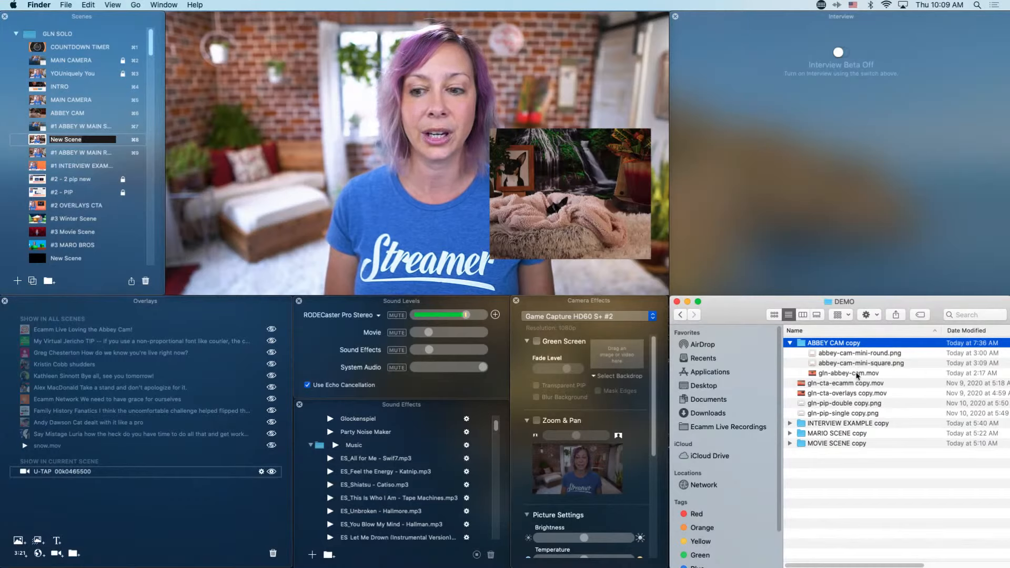
click(857, 375)
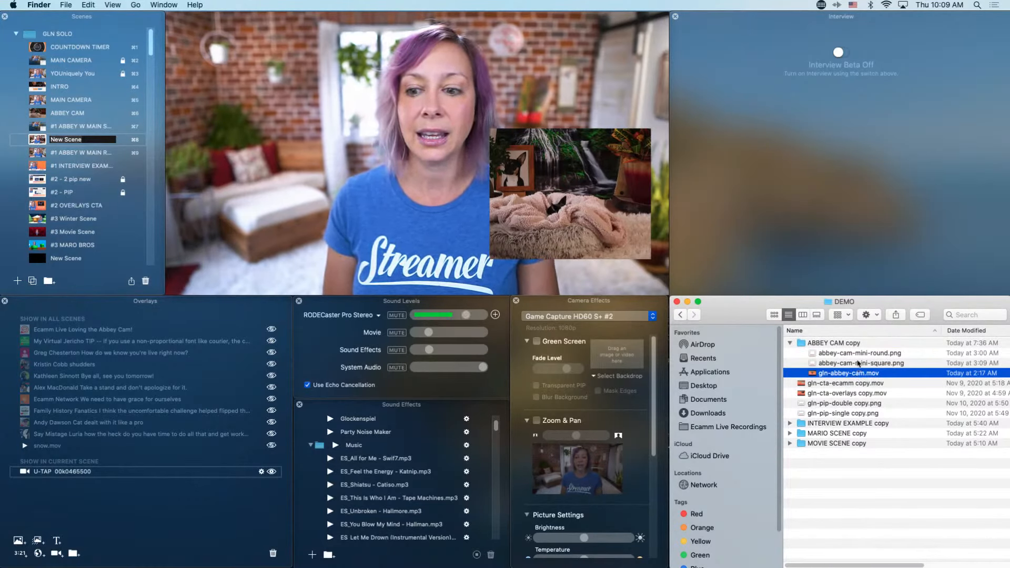
click(858, 363)
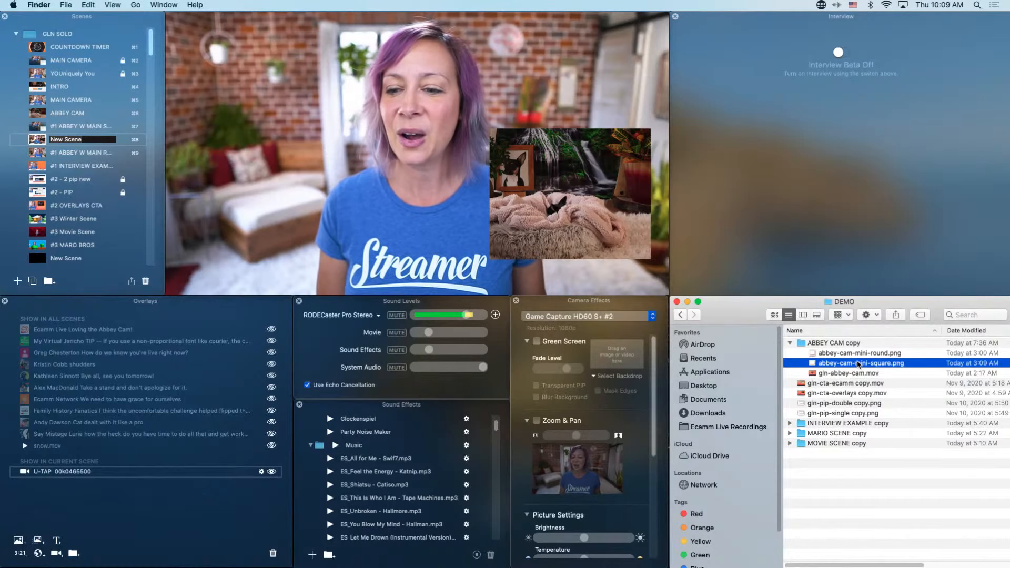
drag(854, 363, 326, 186)
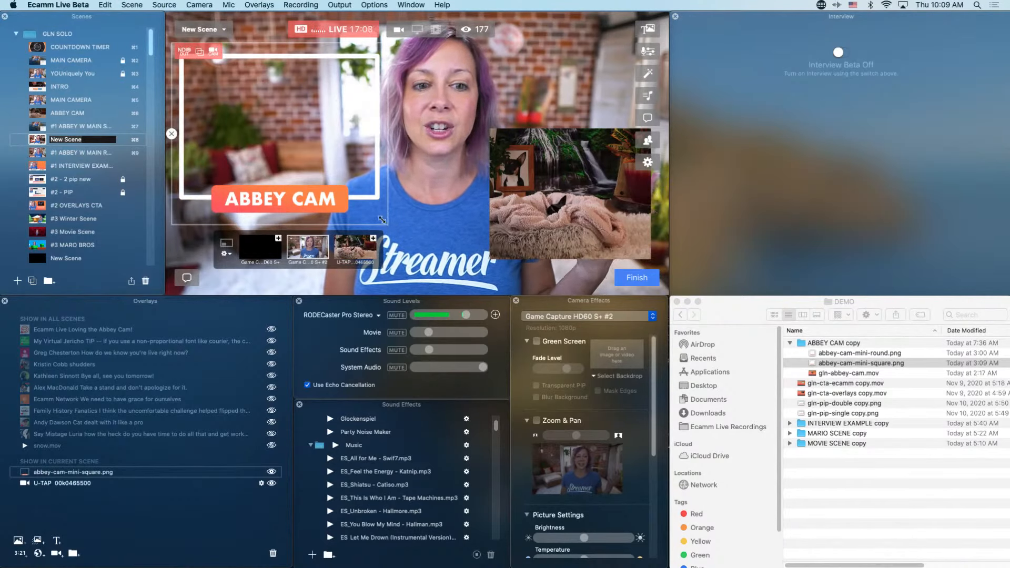
Shrink the ABBEY CAM frame graphic and fit the U-TAP 00k0465500 camera overlay inside its white border, beside the presenter
drag(382, 219, 344, 179)
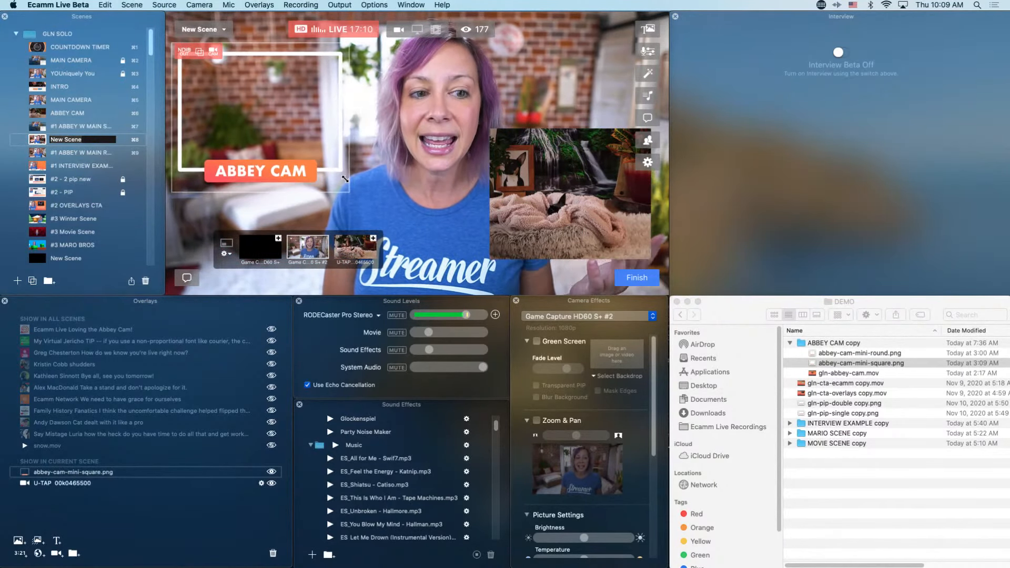
drag(508, 256, 511, 271)
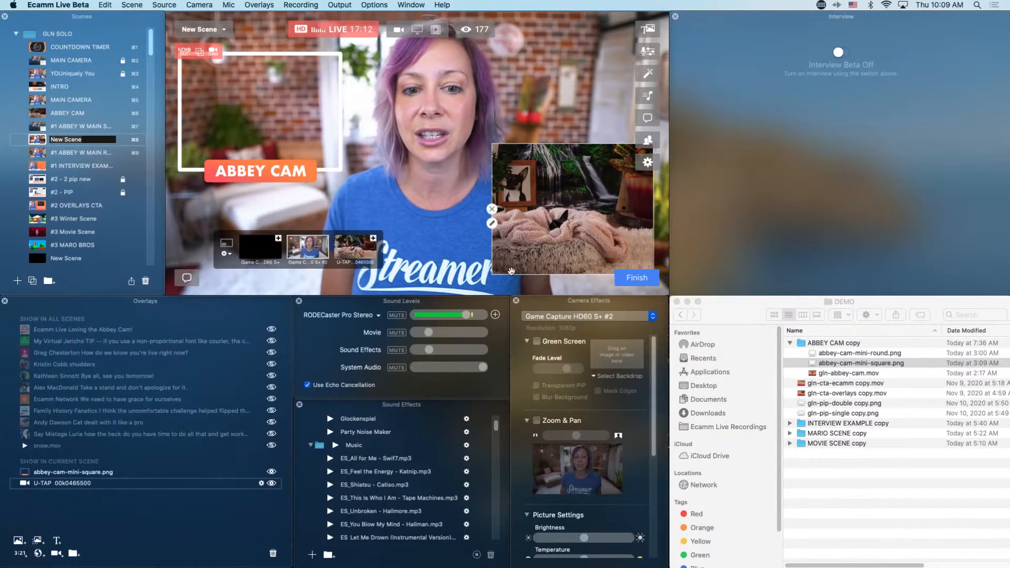
drag(621, 211, 579, 198)
drag(611, 261, 274, 139)
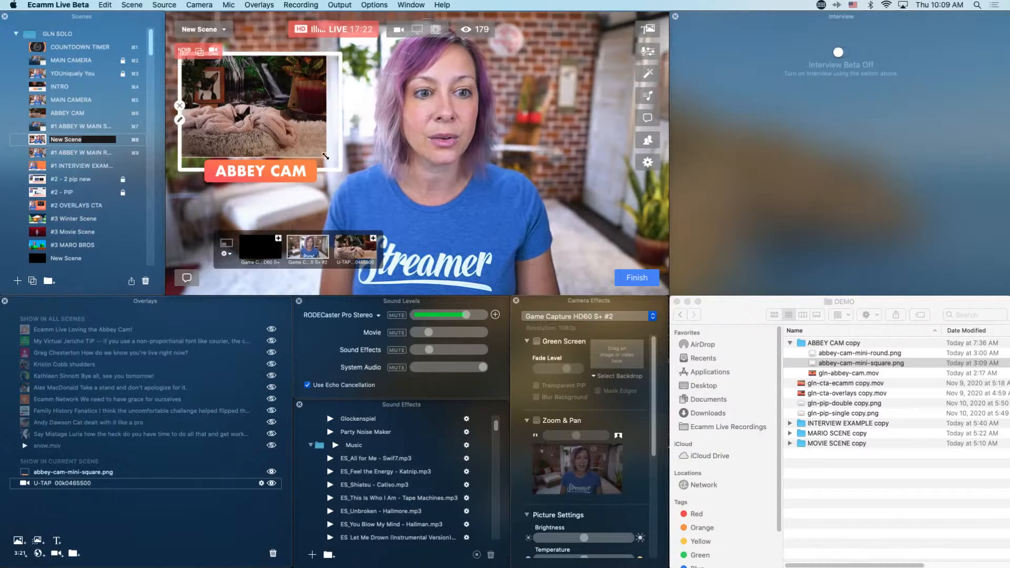
drag(325, 156, 339, 167)
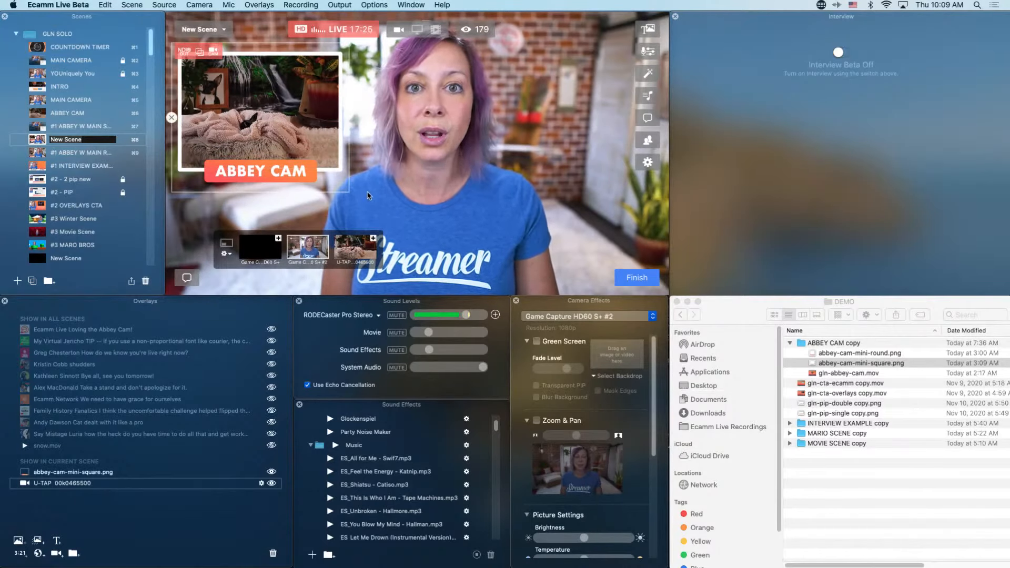
Try stacking the U-TAP 00k0465500 overlay above abbey-cam-mini-square.png in the overlay order, and return it beneath the graphic
drag(202, 303, 768, 91)
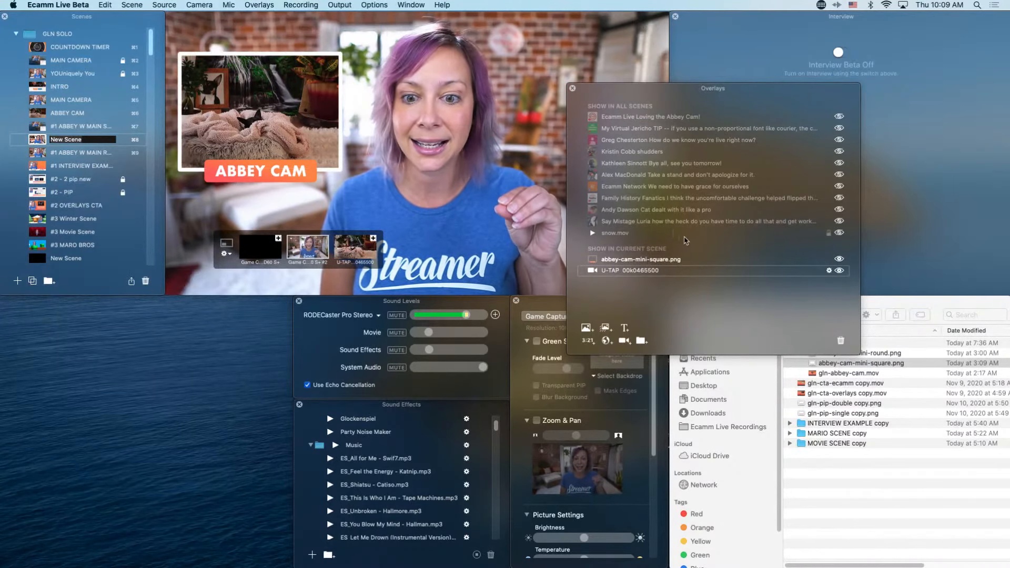
drag(658, 270, 660, 259)
drag(661, 258, 660, 260)
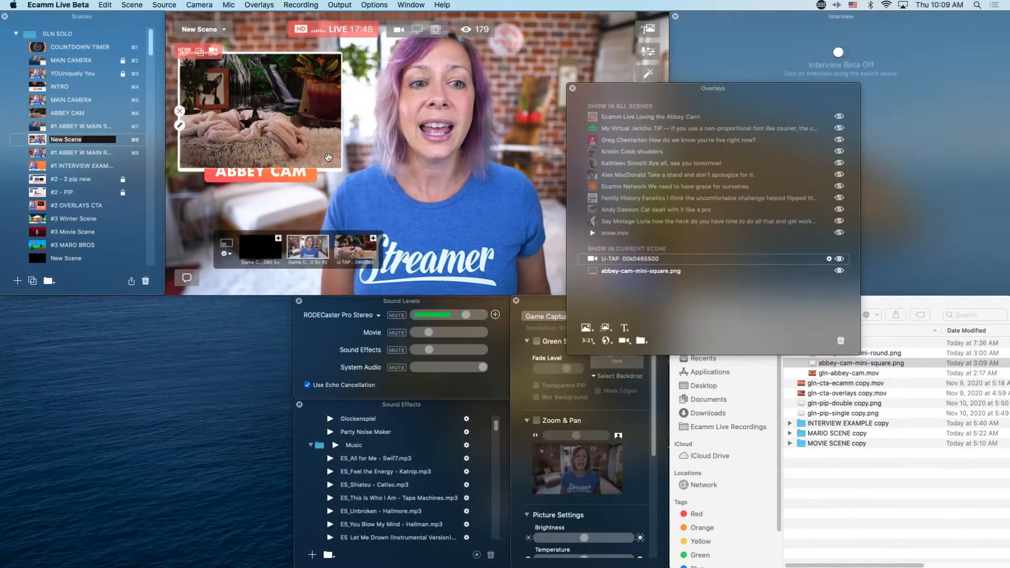
mouse_move(657, 262)
mouse_down()
mouse_move(652, 282)
mouse_move(652, 257)
mouse_up()
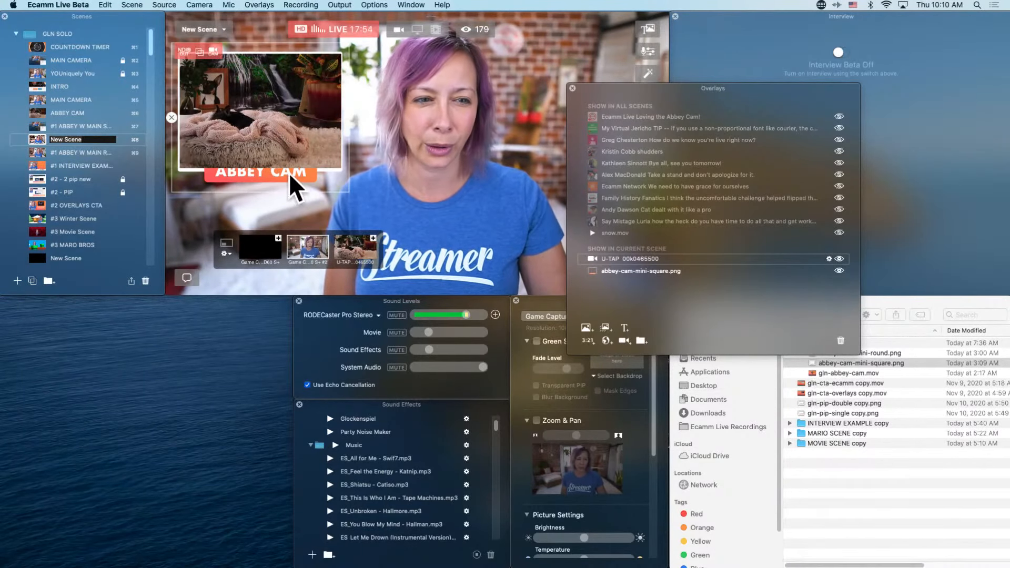
drag(656, 262, 655, 278)
drag(744, 92, 179, 305)
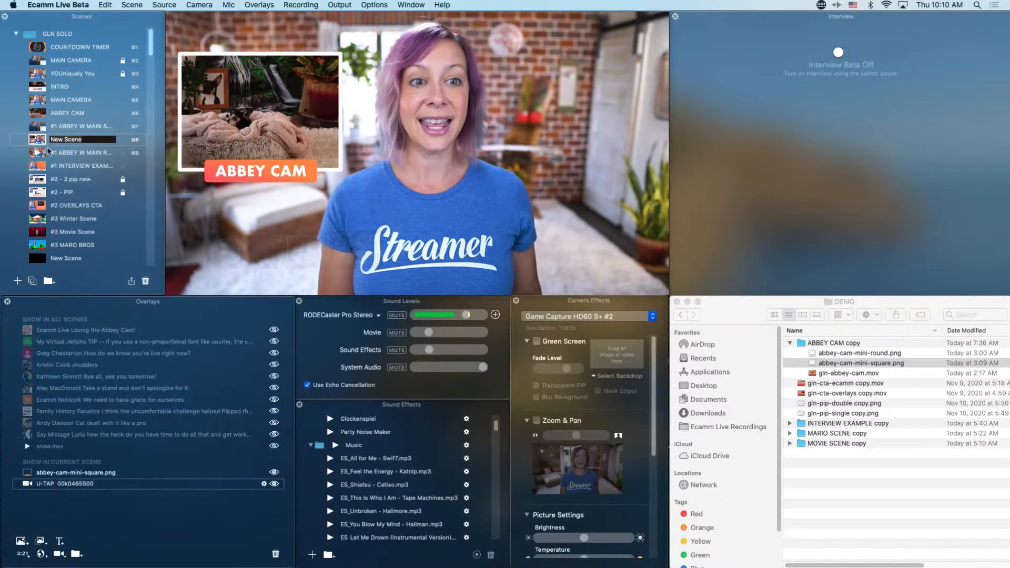
Lock the new scene and unlock it again
click(122, 140)
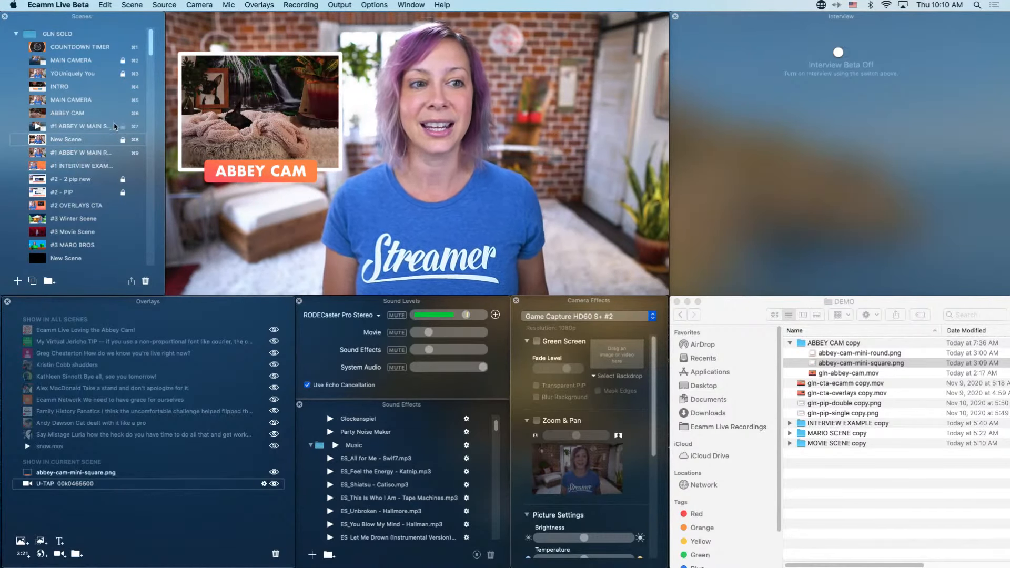
click(122, 140)
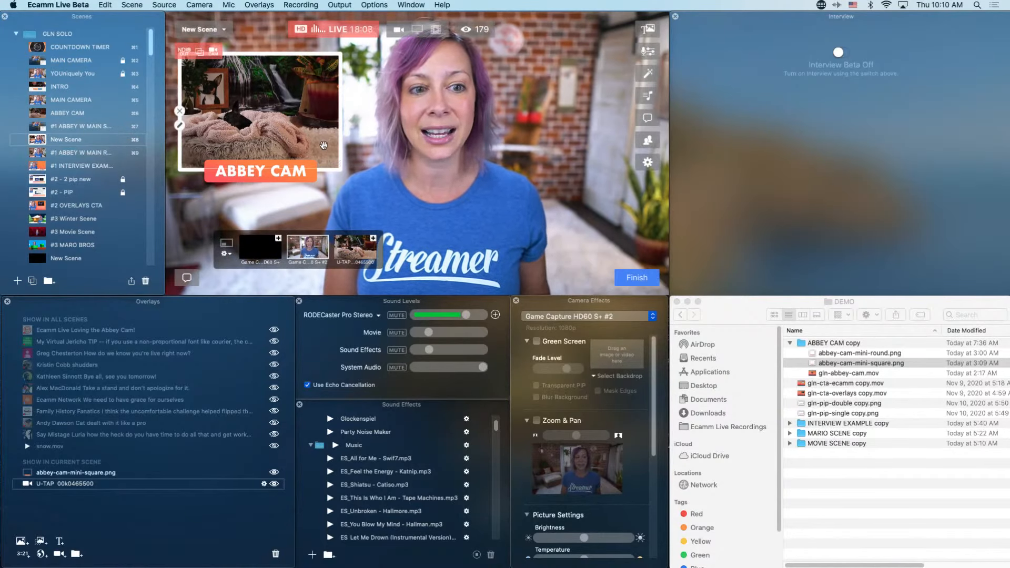
Move the ABBEY CAM frame and its camera overlay into the video's upper-left corner, making both smaller with the camera fitted inside the frame
mouse_move(328, 146)
mouse_down()
mouse_move(339, 138)
mouse_move(340, 164)
mouse_move(318, 136)
mouse_up()
drag(304, 100, 318, 103)
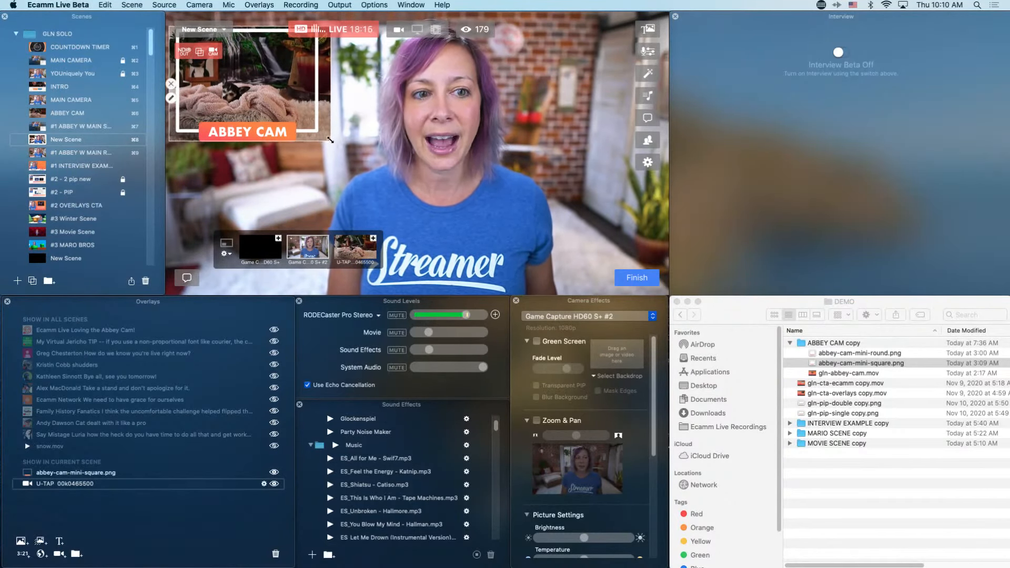
drag(330, 140, 288, 113)
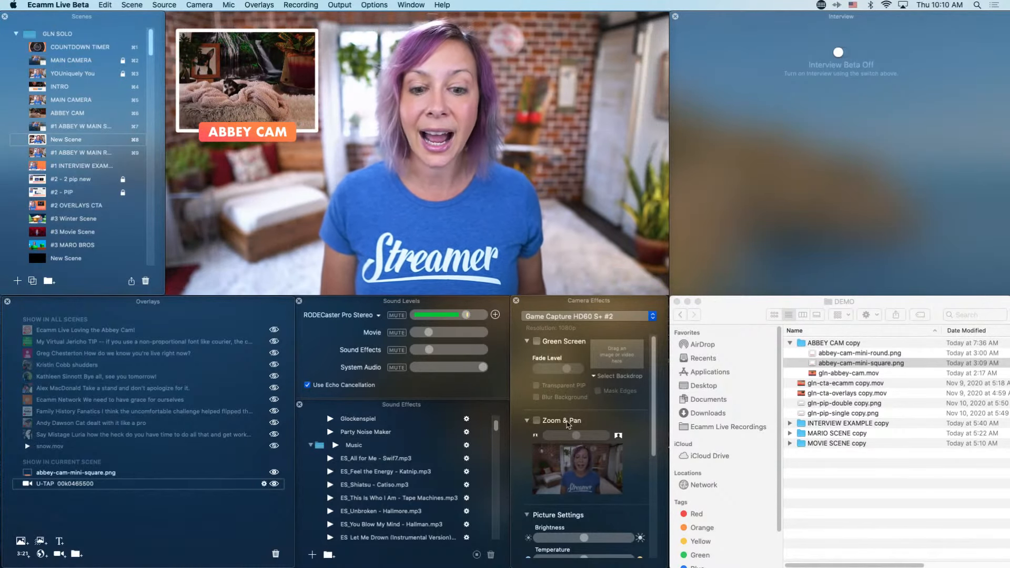
Enable Zoom & Pan for the U-TAP 00k0465500 camera and zoom in on the pet on the blanket
click(589, 316)
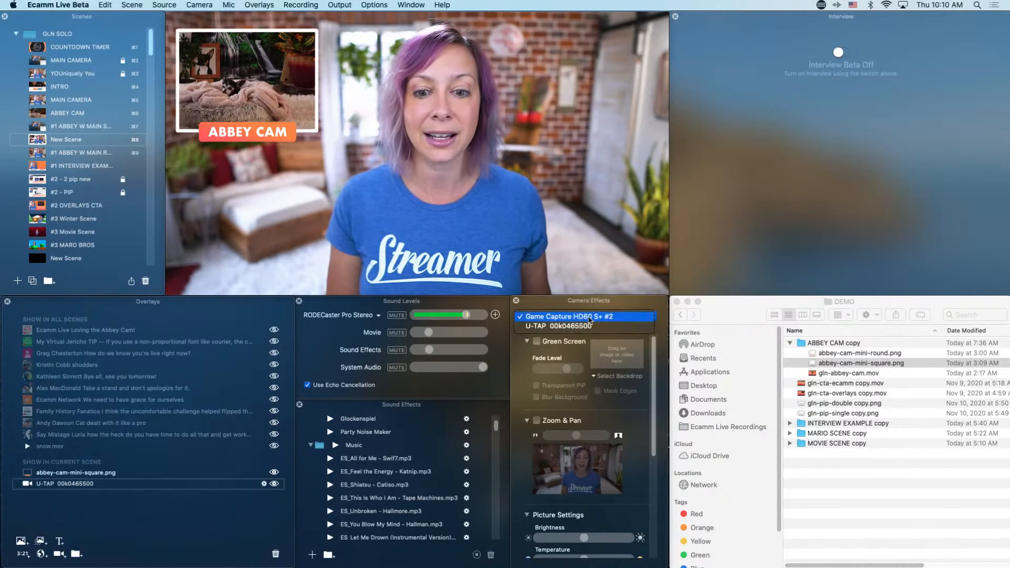
click(589, 327)
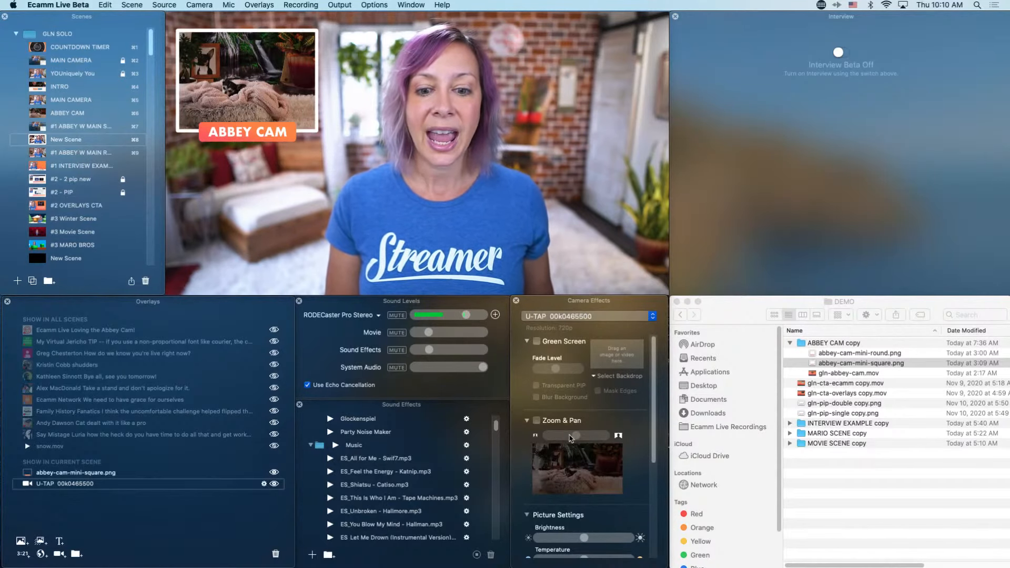
click(569, 422)
drag(577, 437, 575, 472)
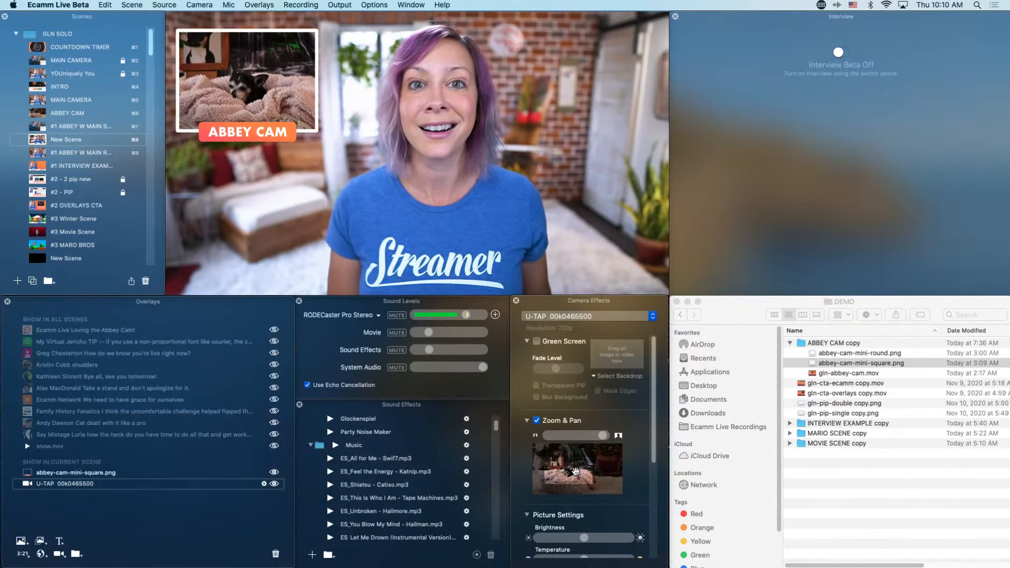
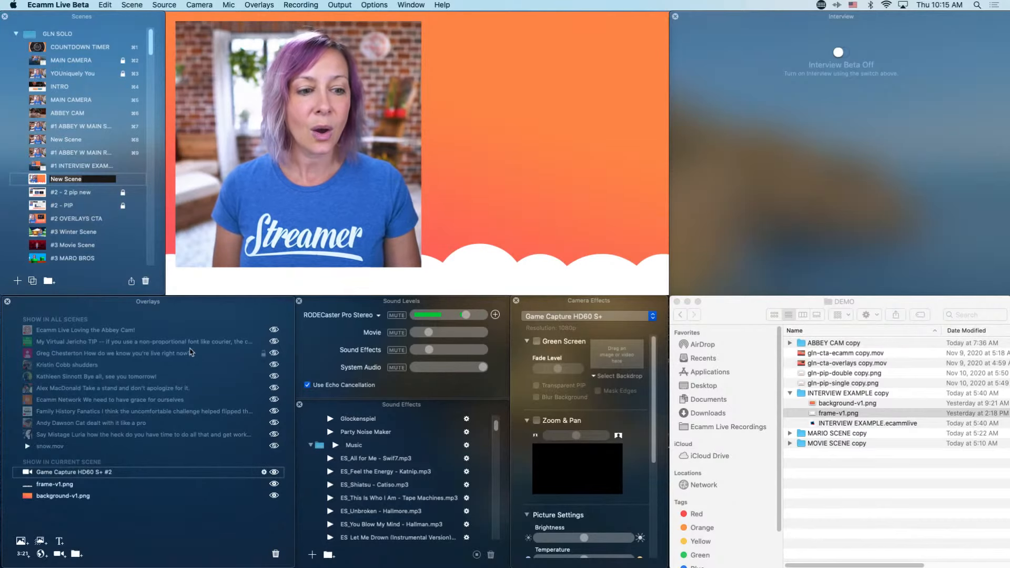
Stack the Game Capture HD60 S+ #2 overlay beneath frame-v1.png in the overlay order and turn on Interview
drag(200, 302, 885, 31)
mouse_move(774, 203)
mouse_down()
mouse_move(769, 228)
mouse_move(763, 210)
mouse_up()
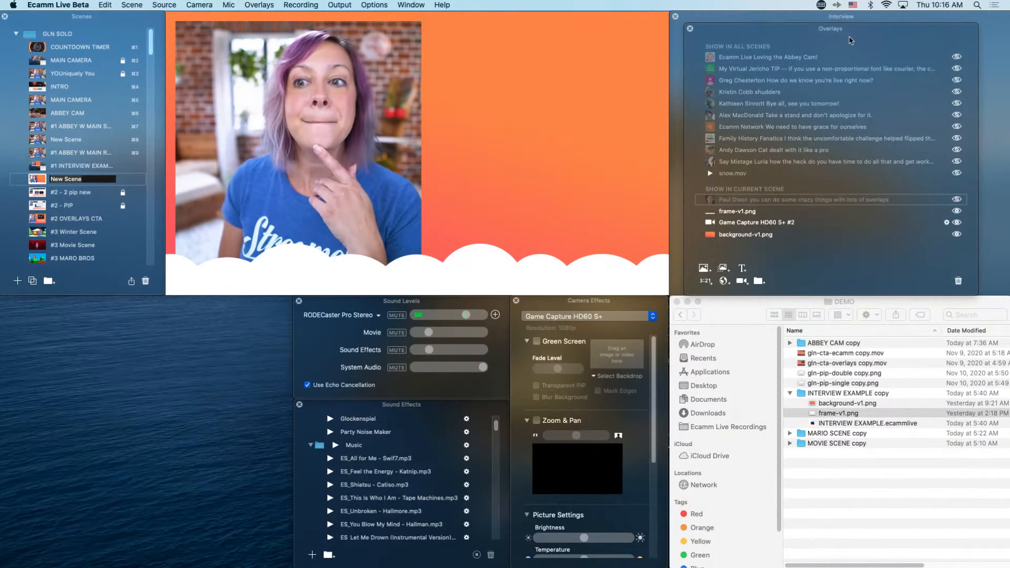
drag(849, 28, 790, 43)
click(844, 53)
click(796, 480)
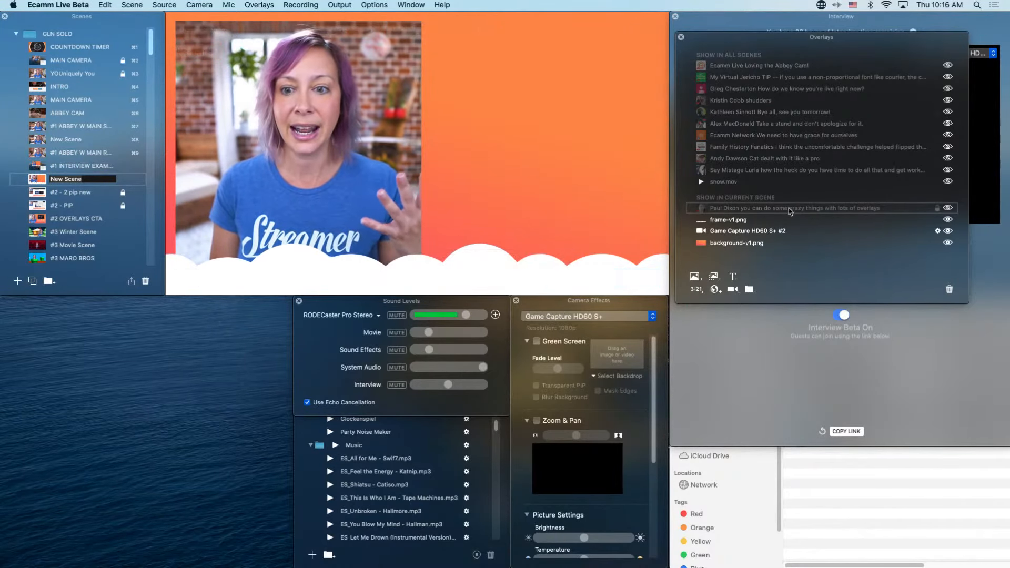
Try a Game Capture HD60 S+ camera overlay with a Custom aspect, enlarged to fill the empty half beside the presenter
click(733, 289)
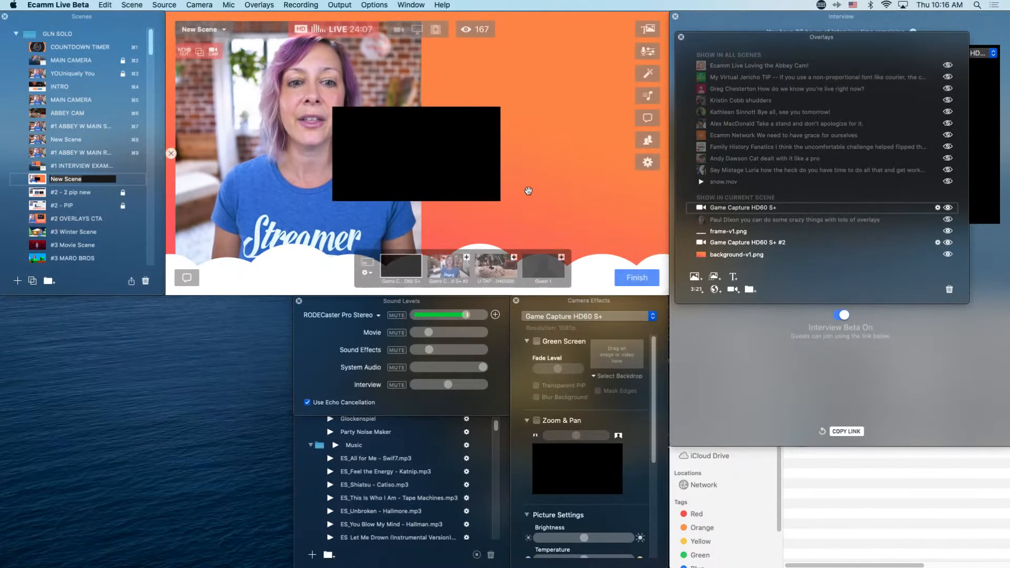
drag(422, 163, 514, 77)
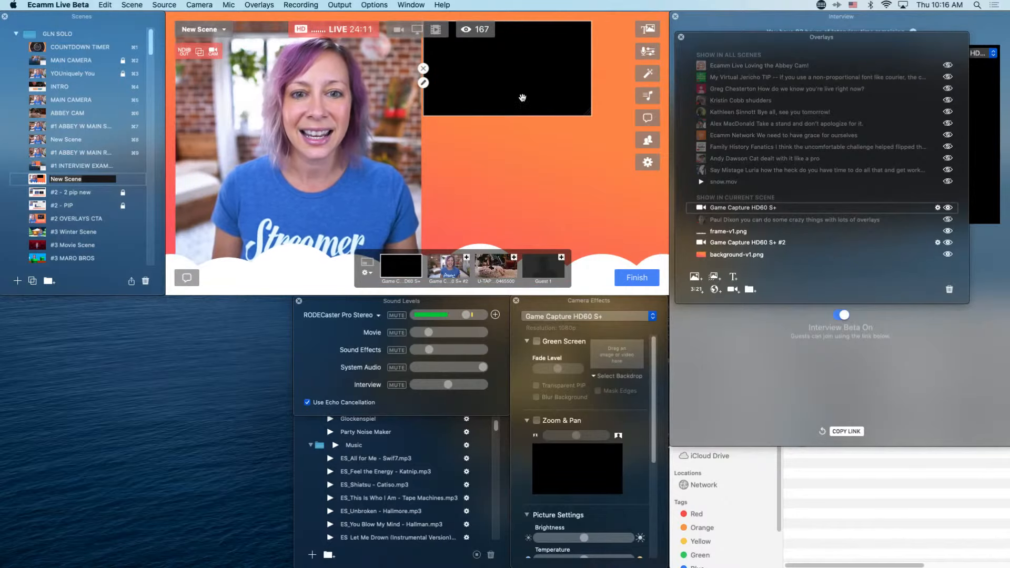
click(424, 83)
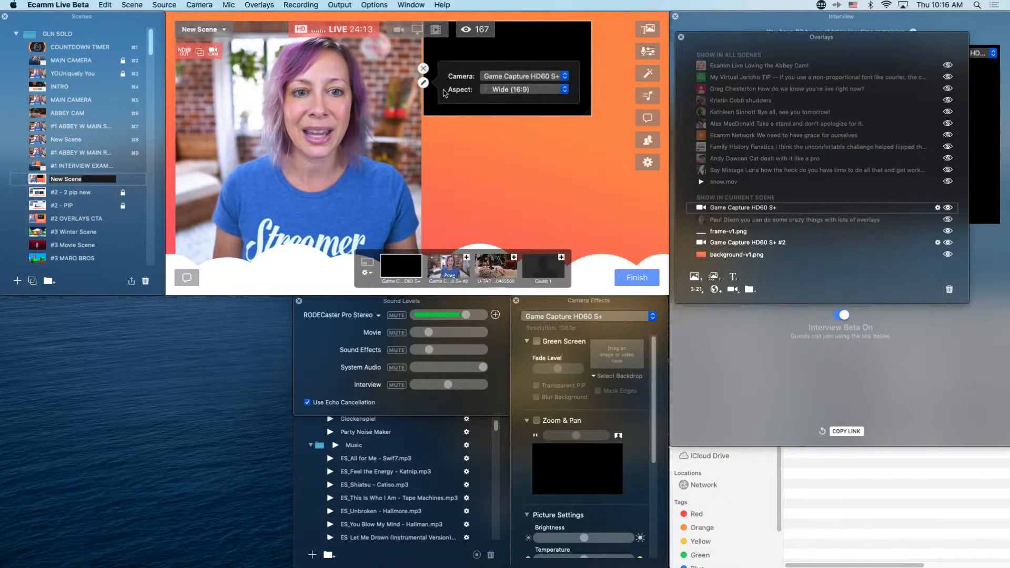
click(508, 90)
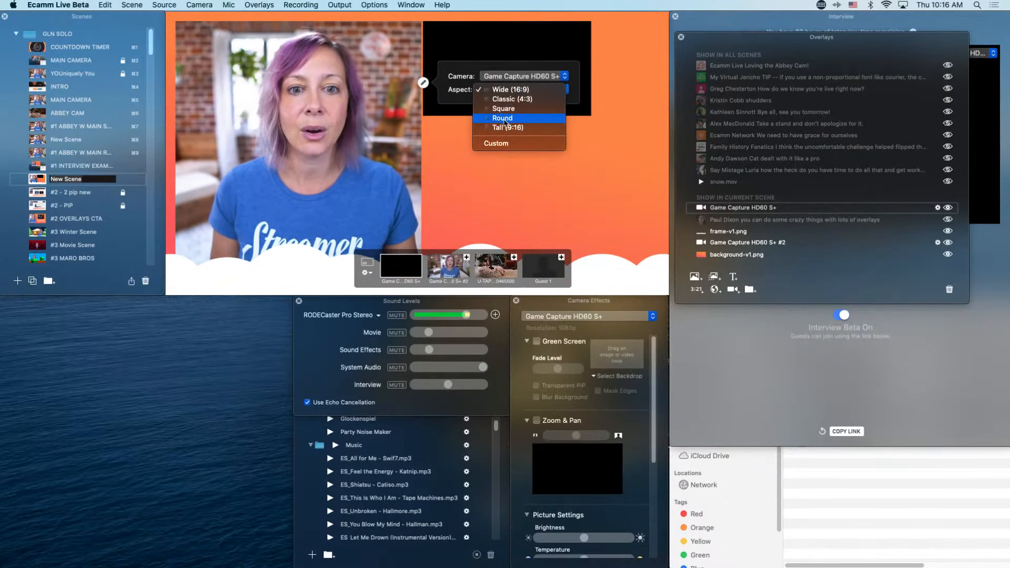
click(497, 143)
drag(591, 115, 650, 270)
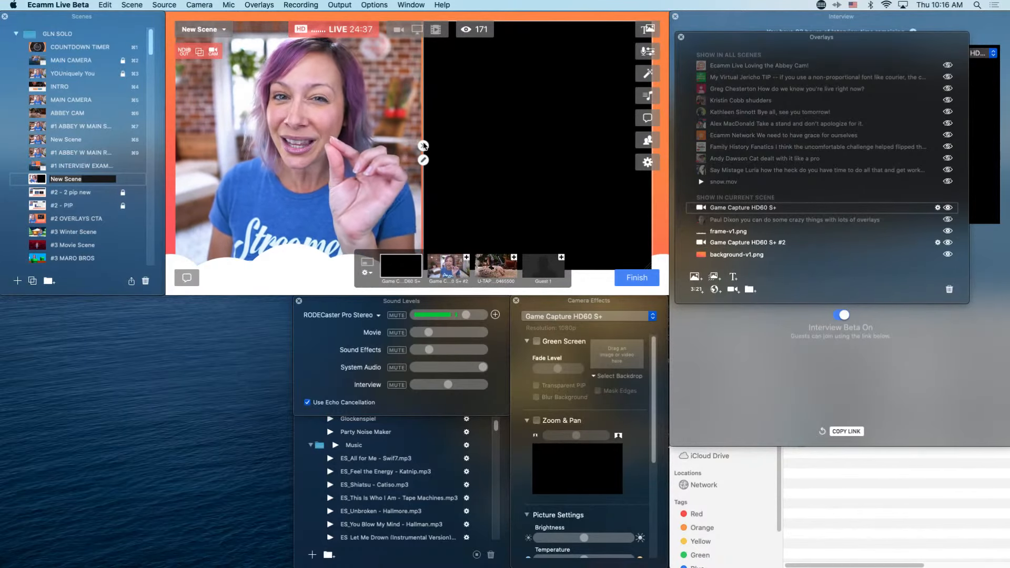
click(424, 146)
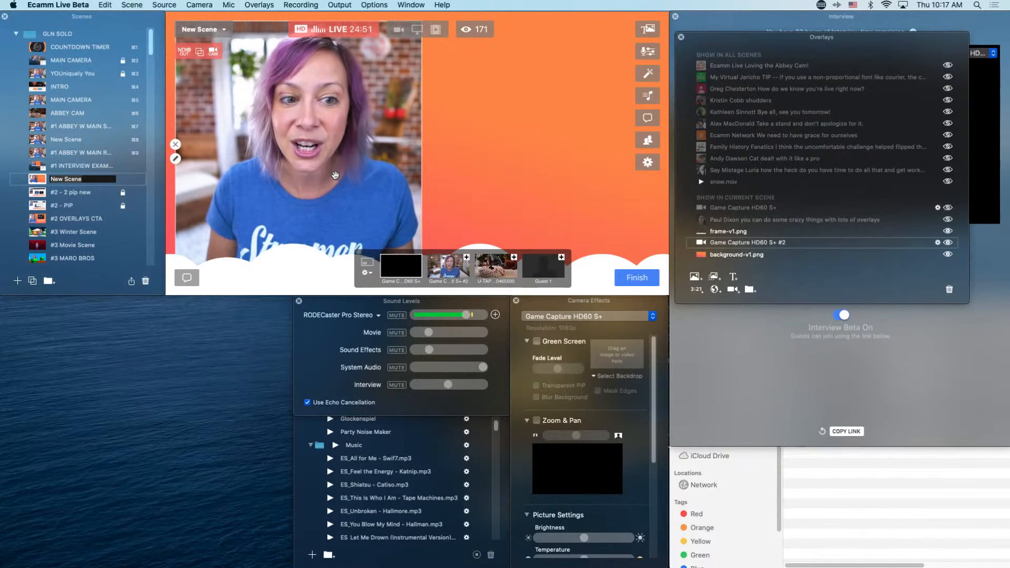
Try duplicating the presenter's Game Capture HD60 S+ #2 overlay into the empty half of the scene
drag(334, 175, 589, 179)
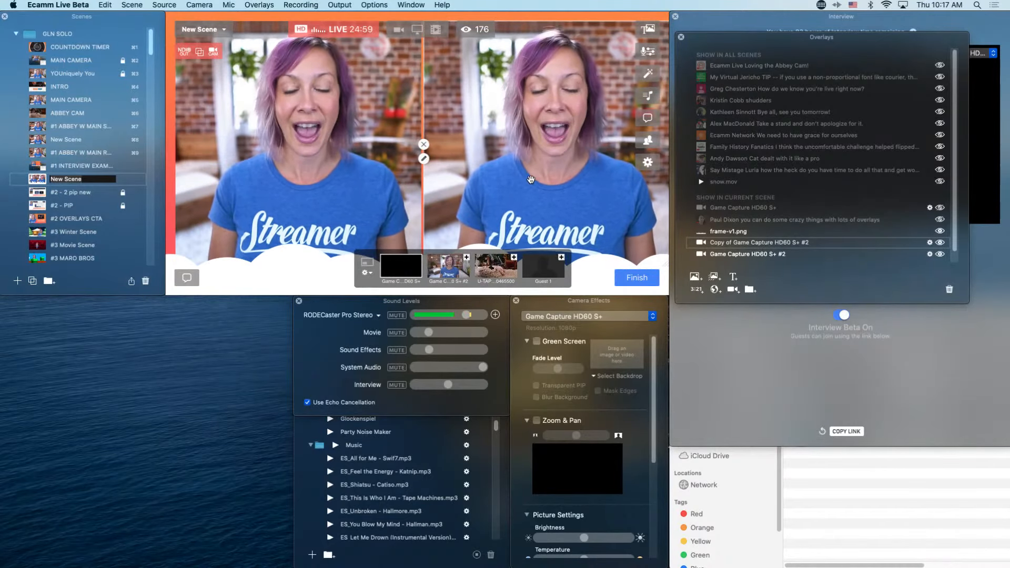
drag(533, 183, 471, 185)
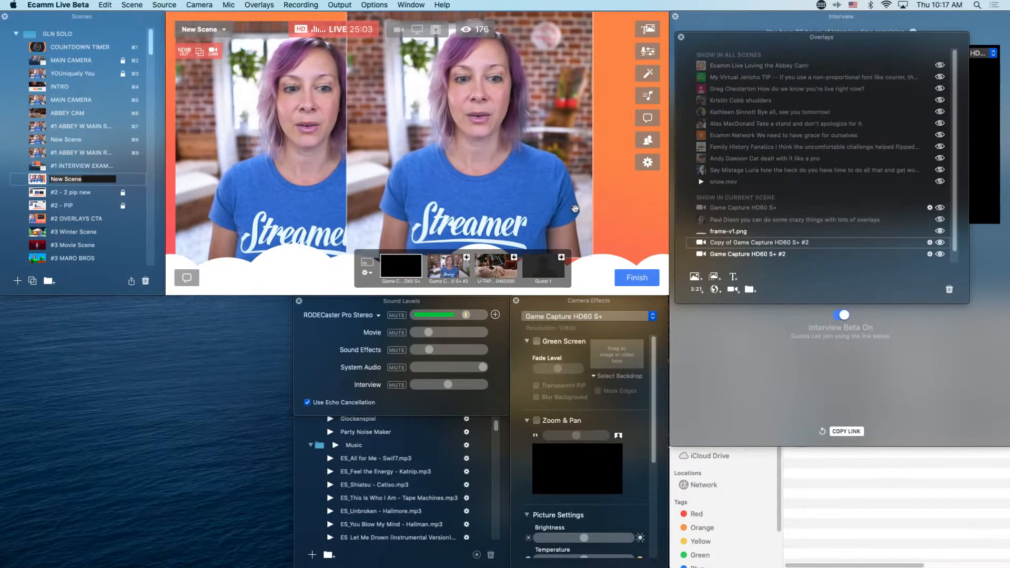
click(346, 136)
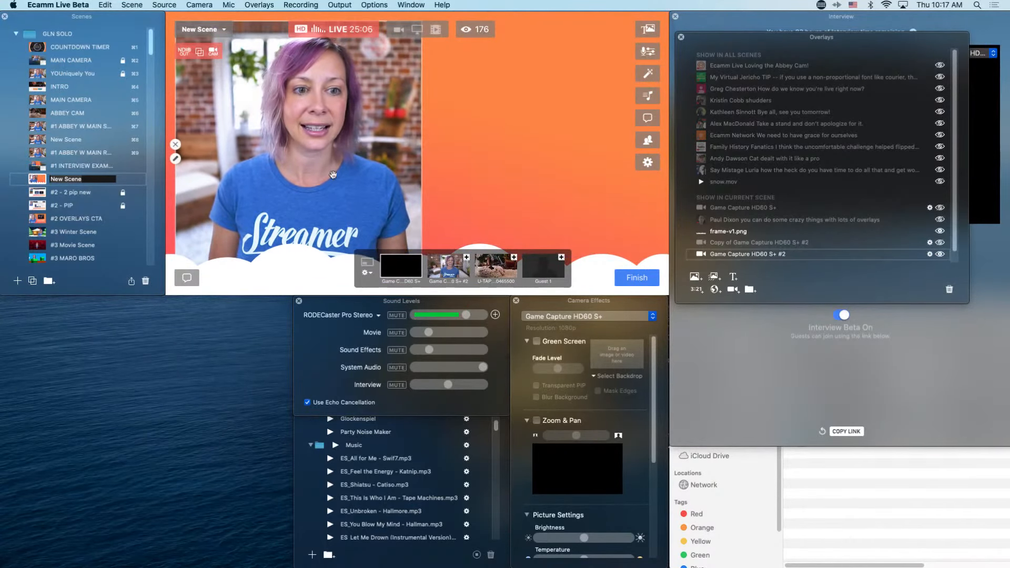
Bring the Game Capture HD60 S+ #2 overlay in front of frame-v1.png and reshape it narrower and taller within the left half
mouse_move(401, 208)
mouse_down()
mouse_move(390, 199)
mouse_move(406, 198)
mouse_up()
drag(763, 257, 760, 220)
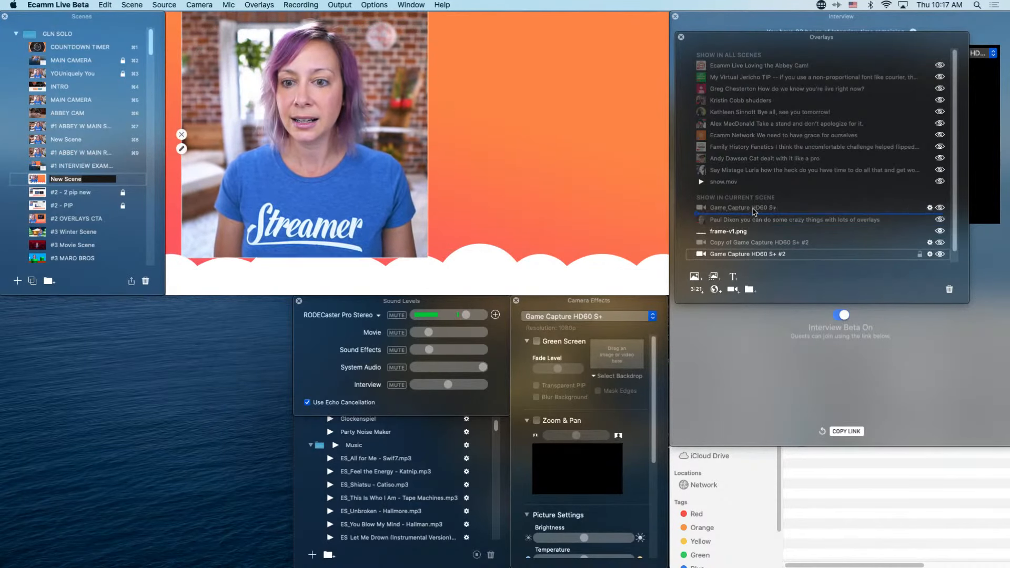
mouse_move(398, 220)
drag(398, 220, 384, 220)
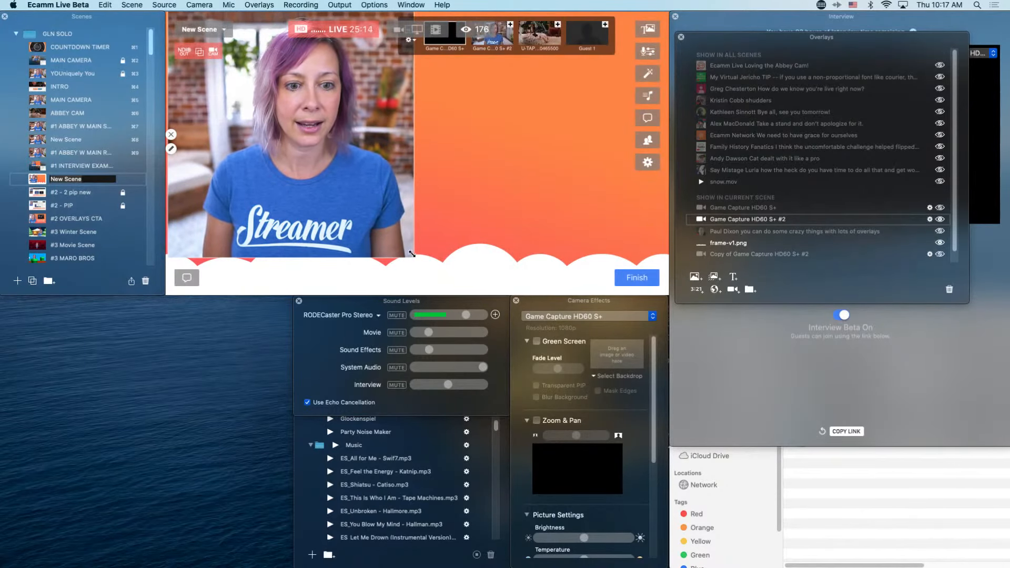
drag(412, 261, 377, 236)
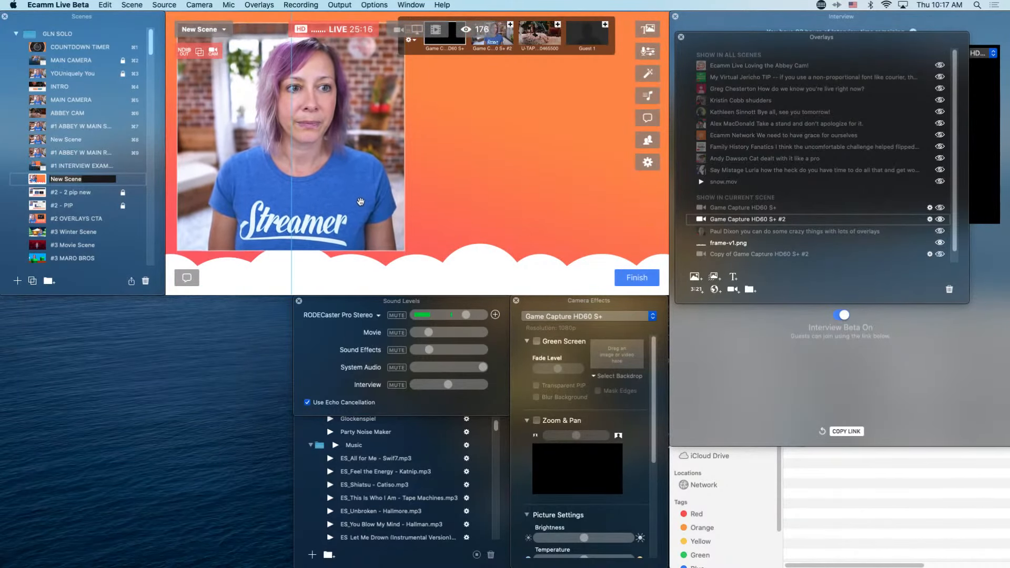
click(178, 151)
click(248, 158)
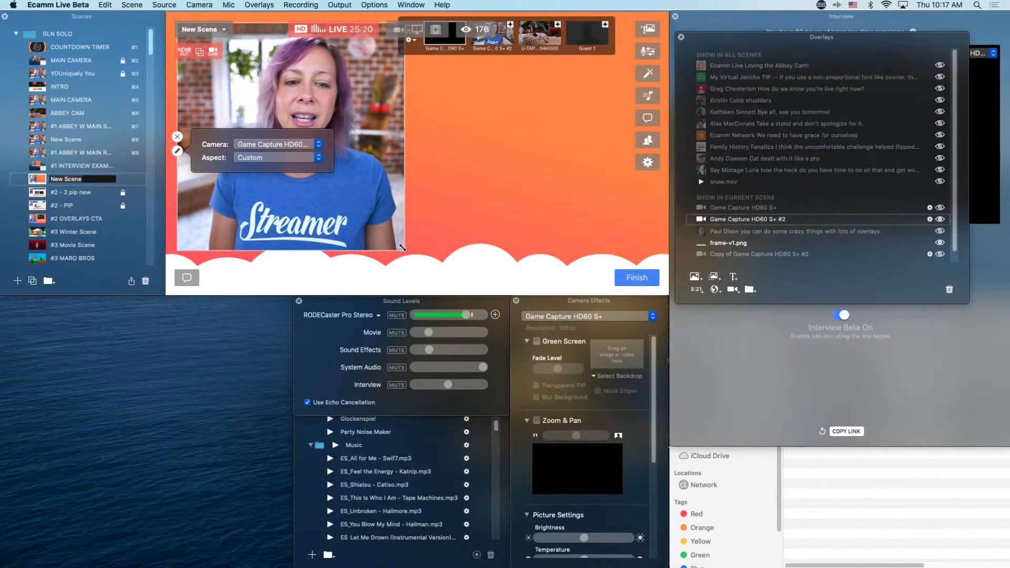
drag(403, 247, 405, 272)
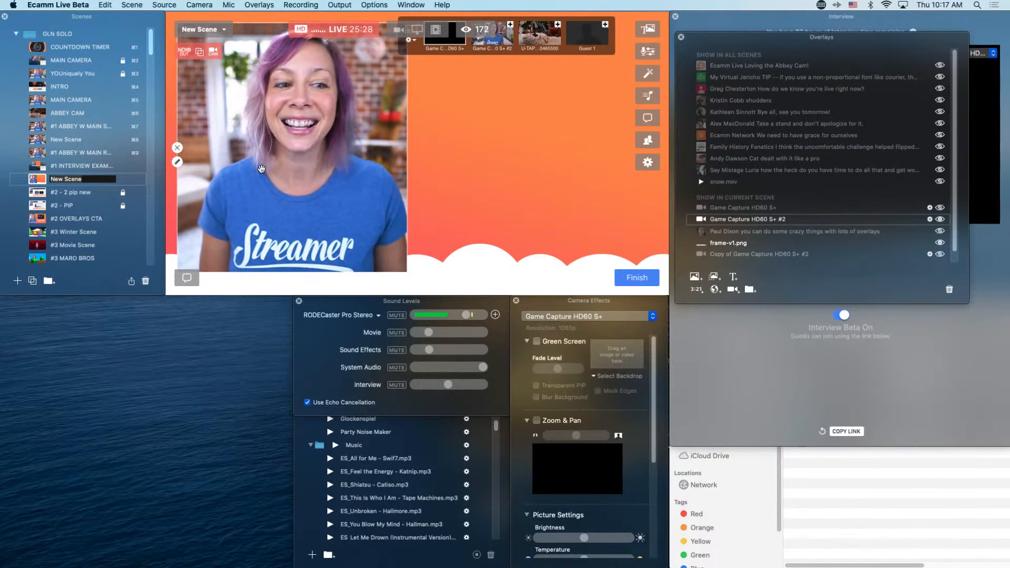
Duplicate the reshaped Game Capture HD60 S+ #2 overlay and align the copy beside the original in the right half of the scene
drag(261, 168, 503, 177)
drag(469, 49, 441, 131)
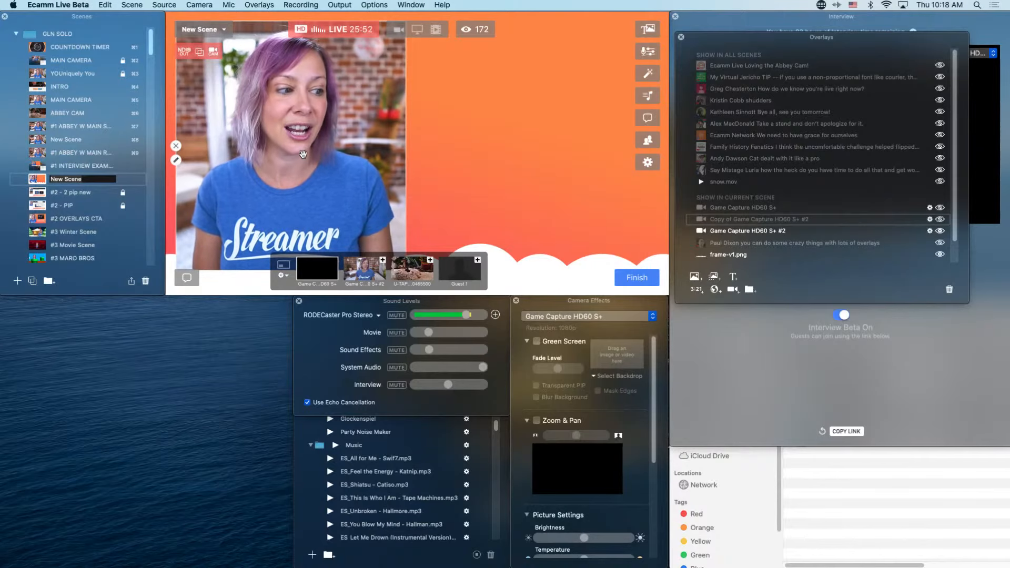
alt+drag(307, 155, 553, 149)
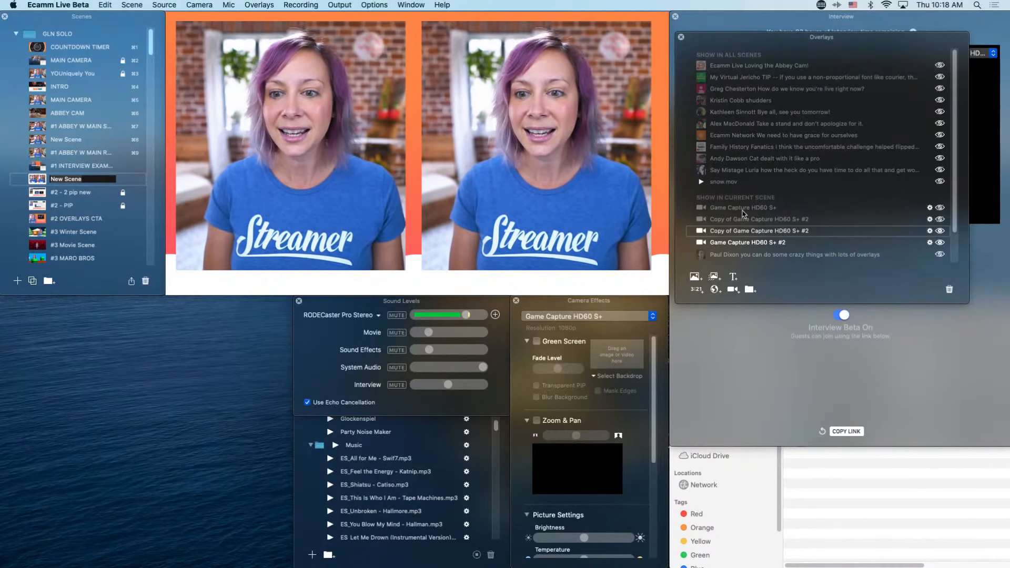
scroll(743, 213, down, 3)
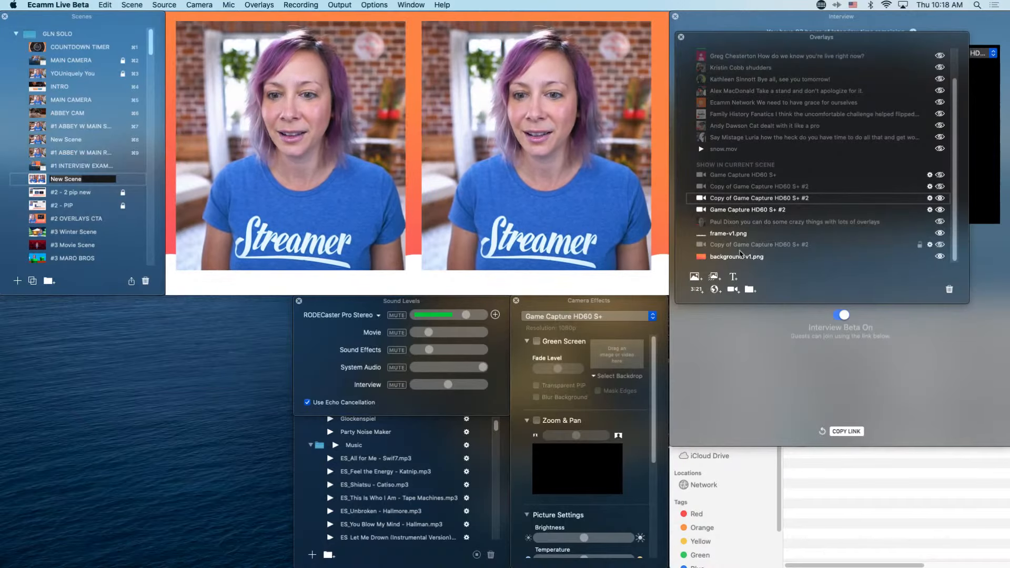
Bring frame-v1.png in front of the camera overlays and switch the duplicated camera overlay's source to Guest 1
drag(734, 233, 730, 175)
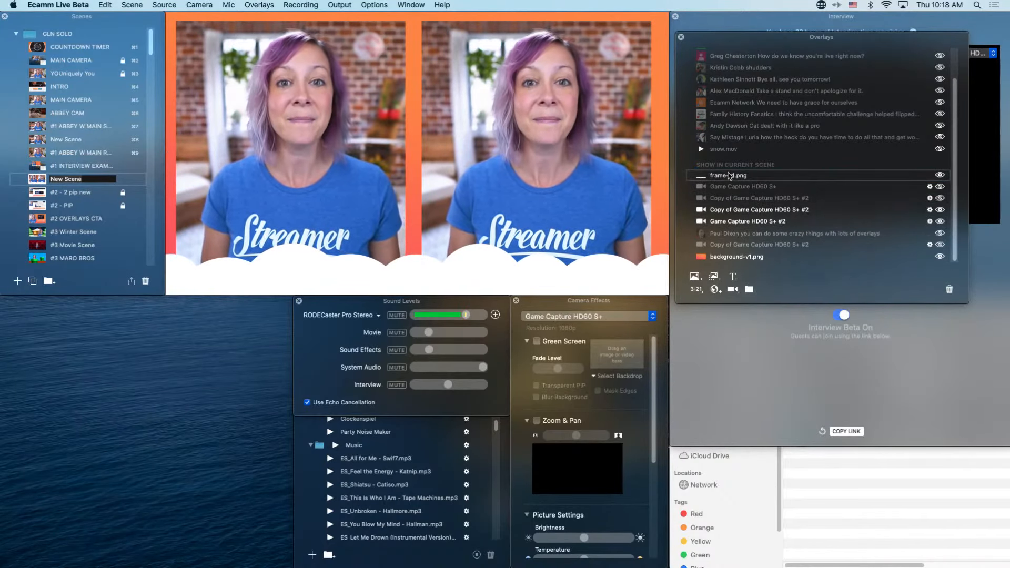
click(422, 160)
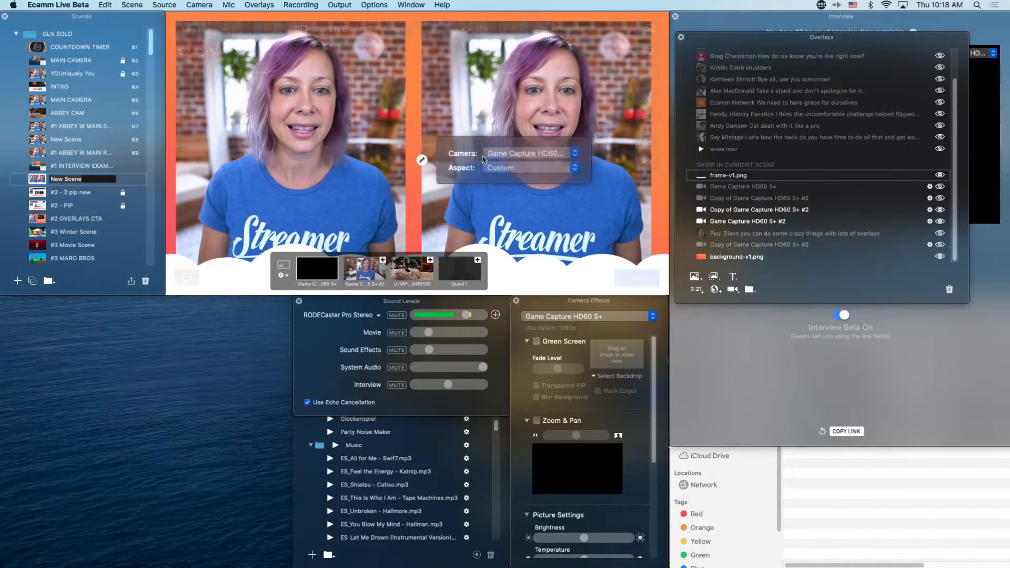
click(483, 158)
click(511, 179)
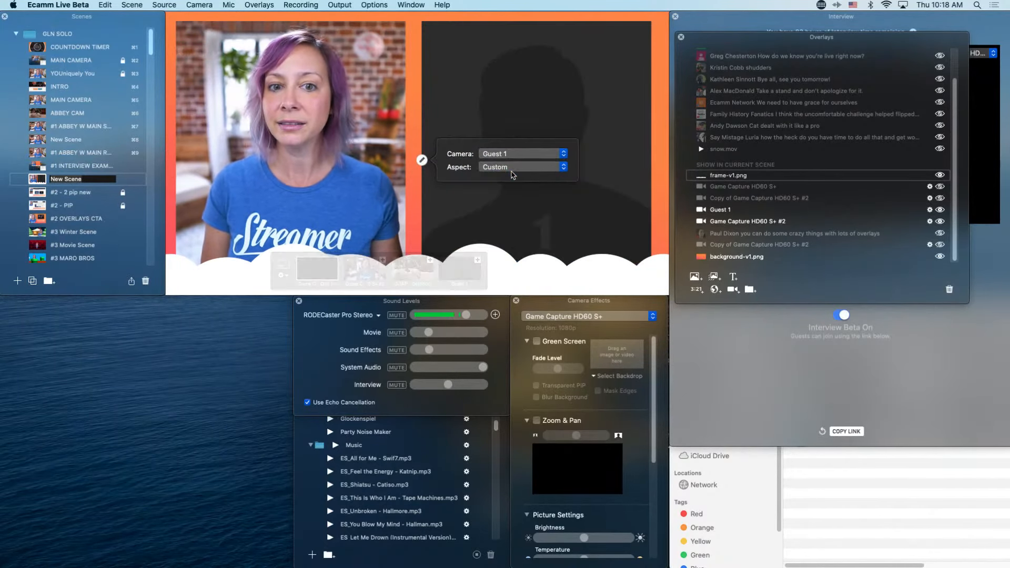
click(491, 222)
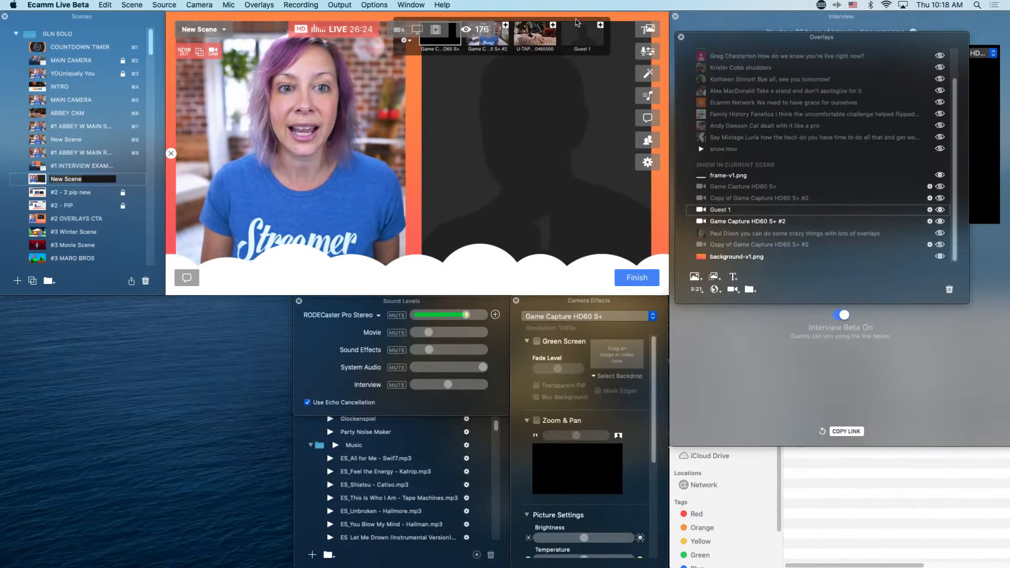
Add a text overlay with the host's first name in capitals and place it on the clouds beneath the host's camera
click(262, 6)
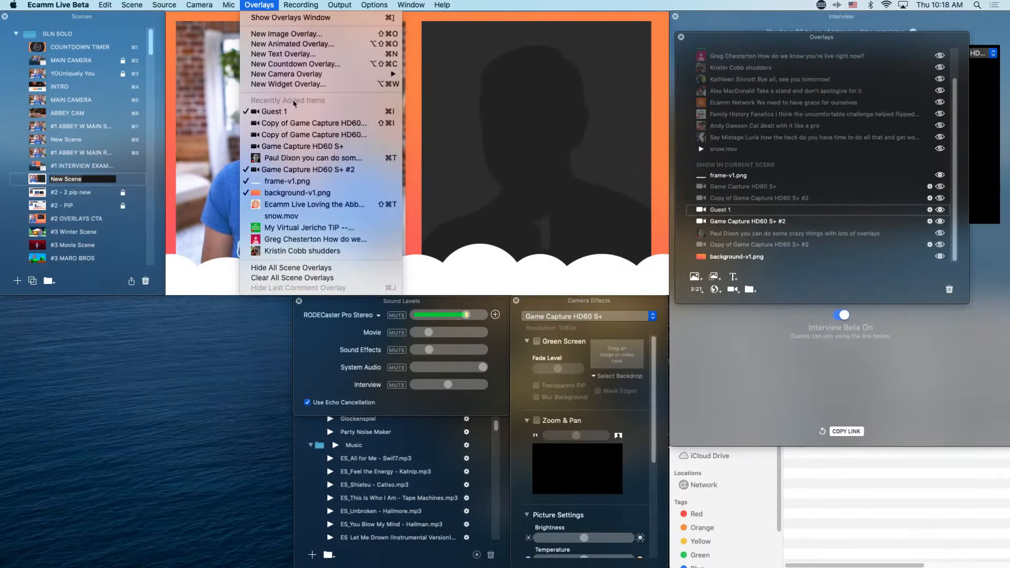
click(283, 55)
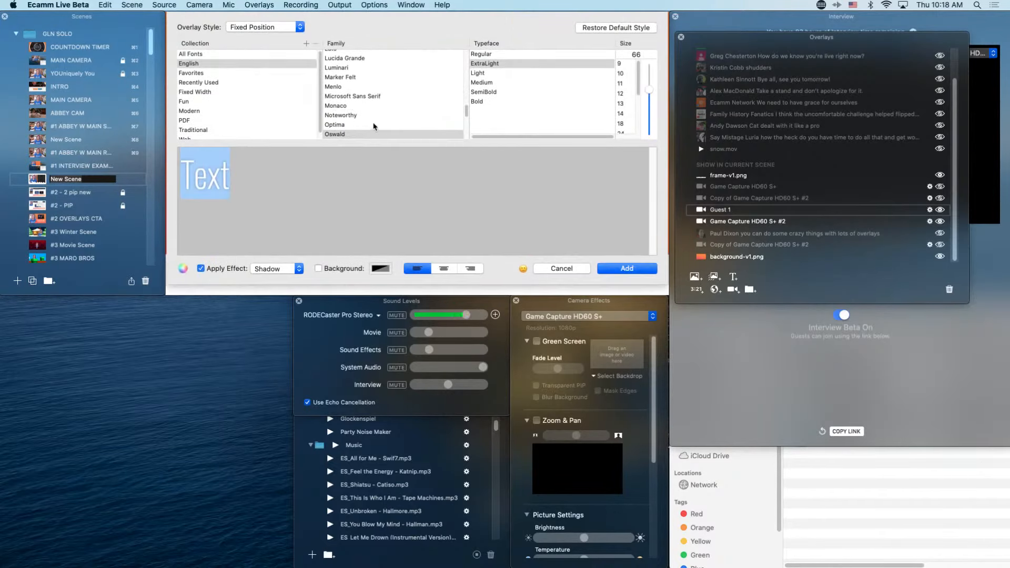
scroll(375, 126, down, 1)
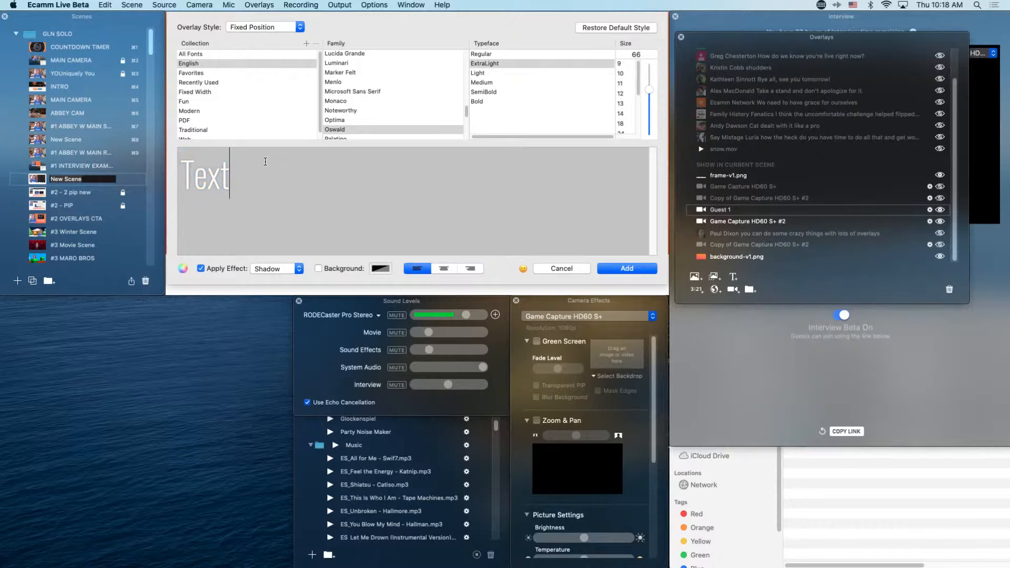
text(Luria)
key(super+a)
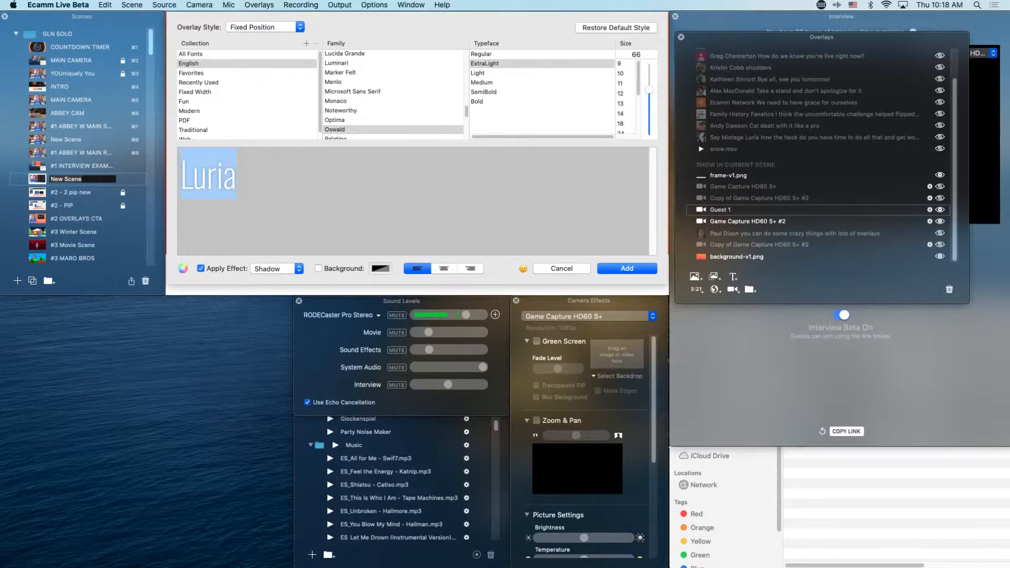
text(LURIA)
click(625, 269)
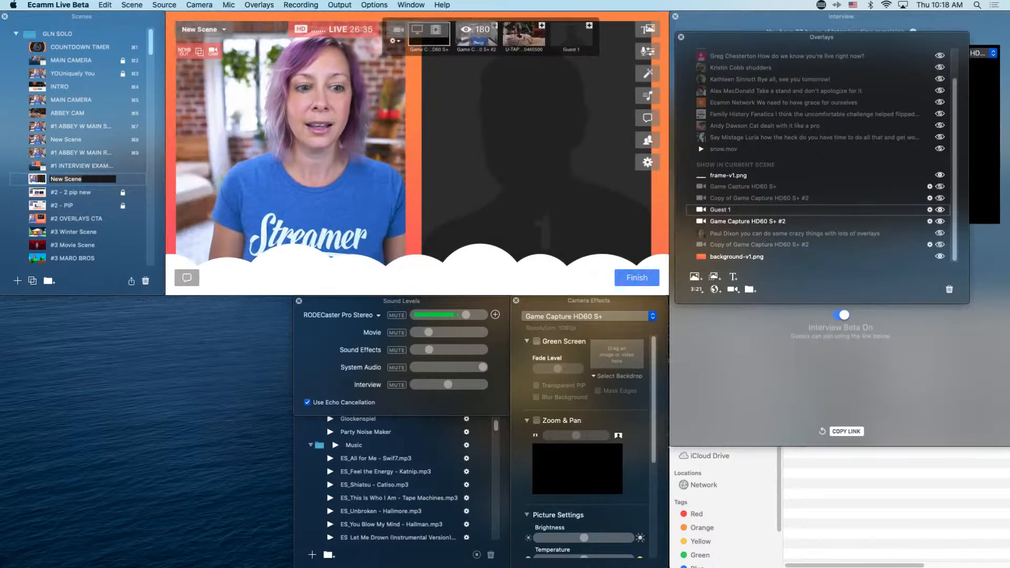
drag(418, 201, 298, 274)
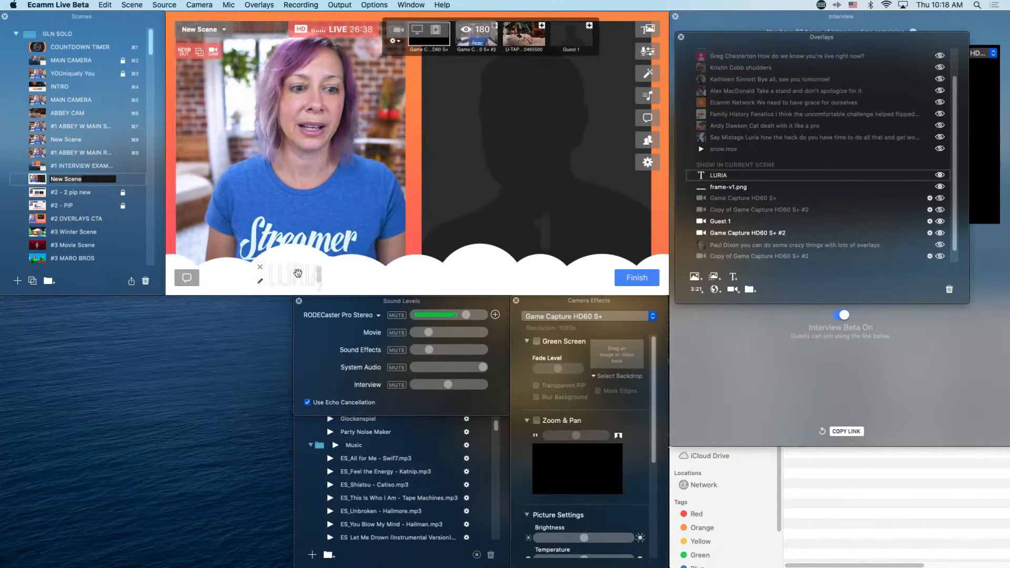
Change the host name text overlay's colour to Black
double_click(299, 274)
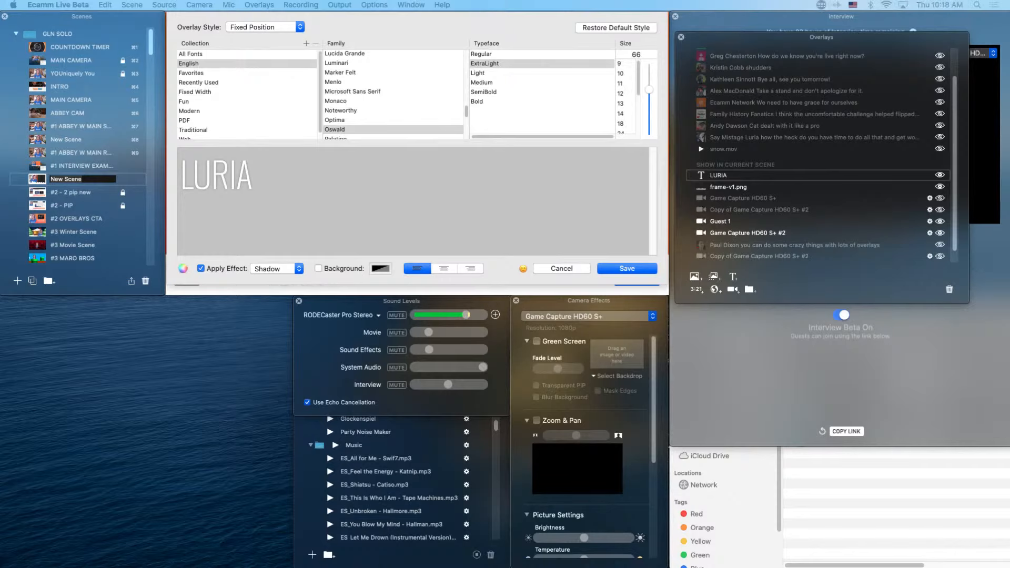
click(183, 268)
drag(329, 335, 317, 316)
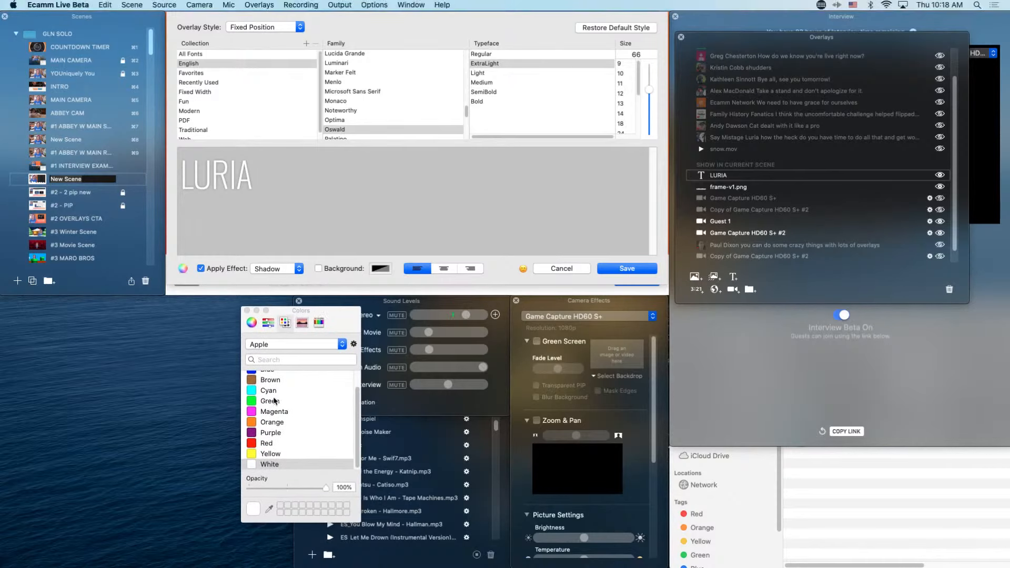
scroll(279, 428, up, 2)
click(268, 376)
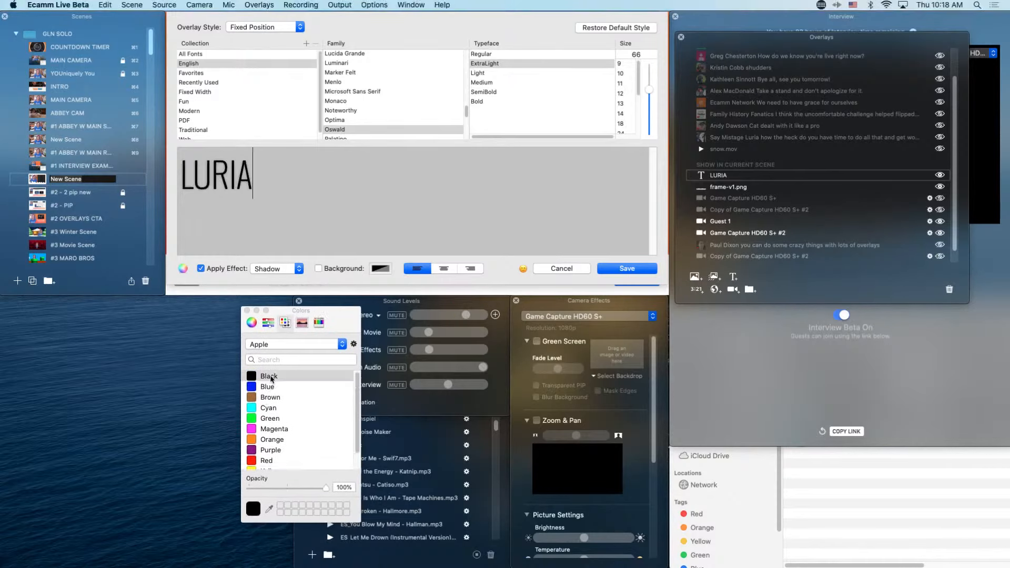
click(247, 311)
click(626, 268)
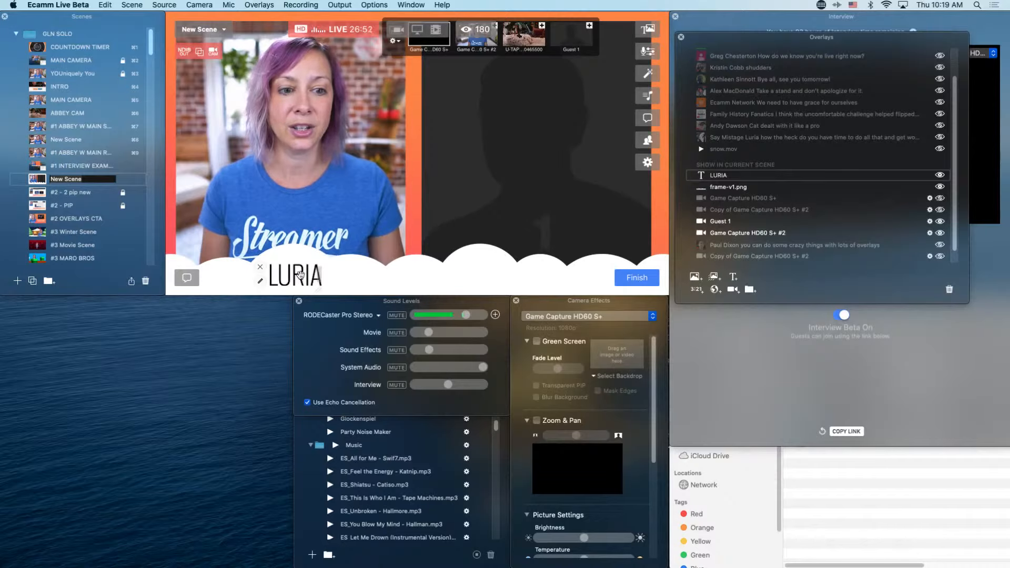
Duplicate the host name overlay beneath the Guest 1 camera and replace its text with the guest's first name in capitals
drag(296, 274, 542, 291)
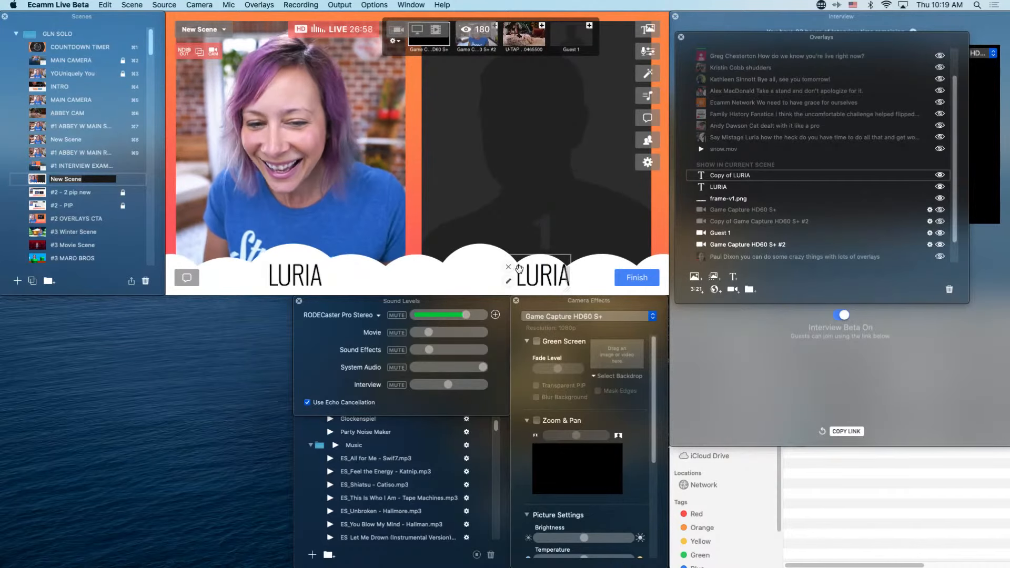
double_click(518, 280)
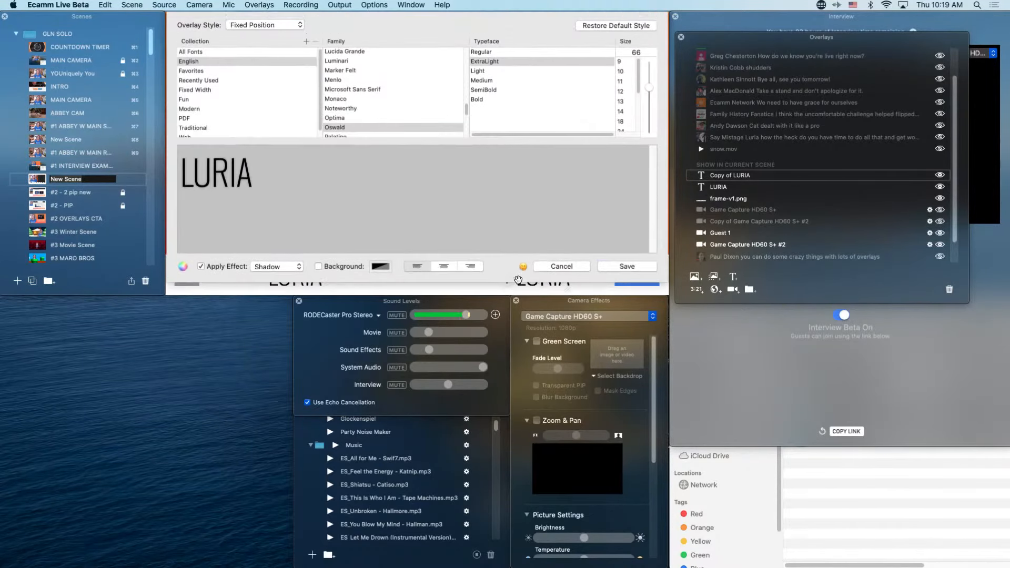
key(super+a)
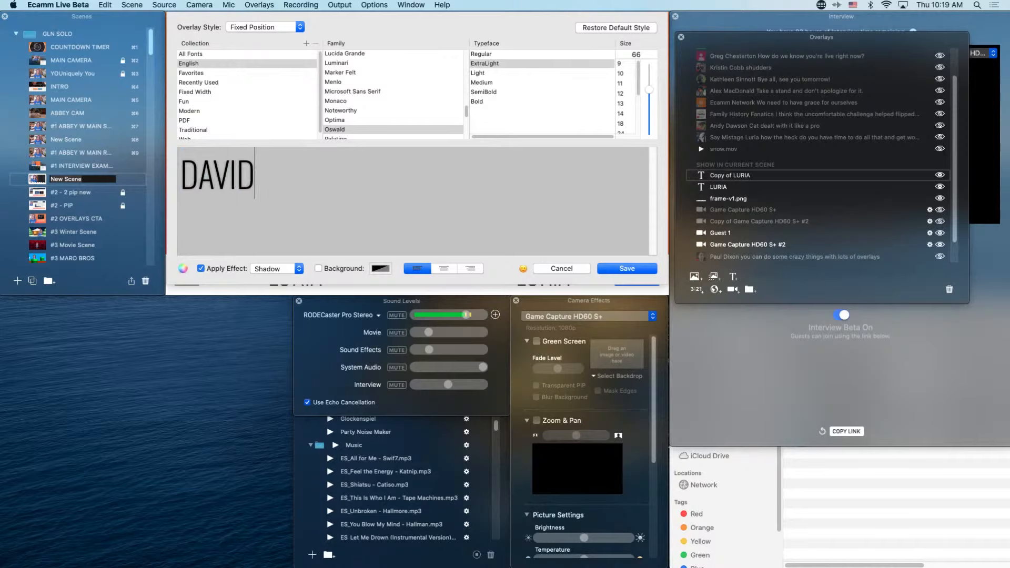
text(DAVID)
key(Return)
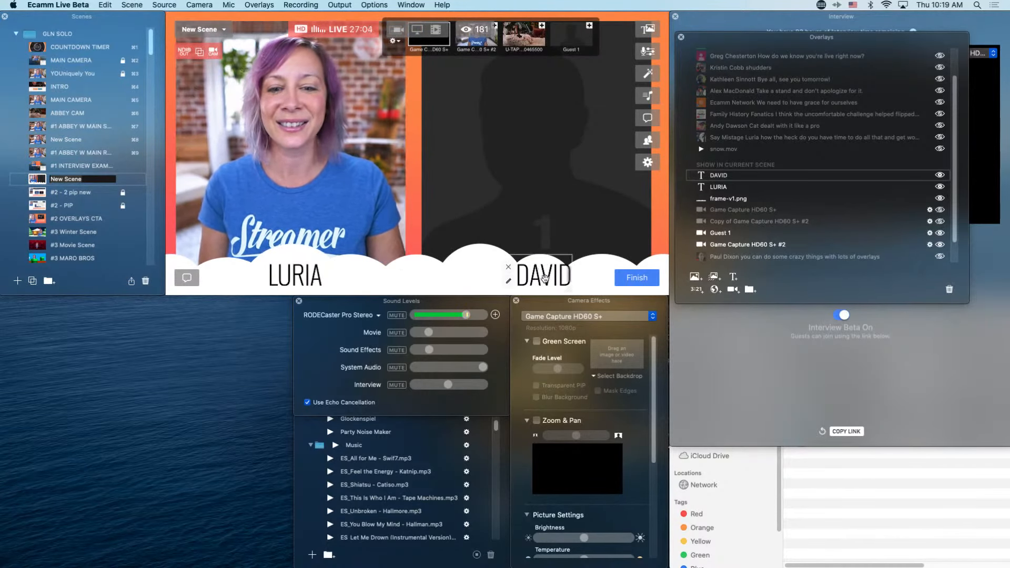
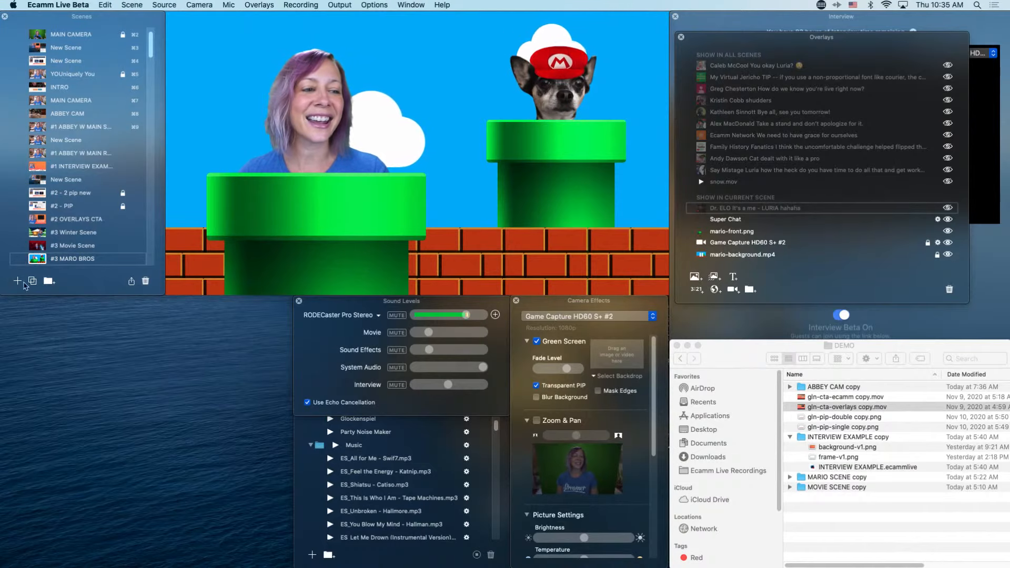
Create a new scene below #3 MARO BROS and use mario-background.mp4 from the MARIO SCENE copy folder as its video
click(18, 281)
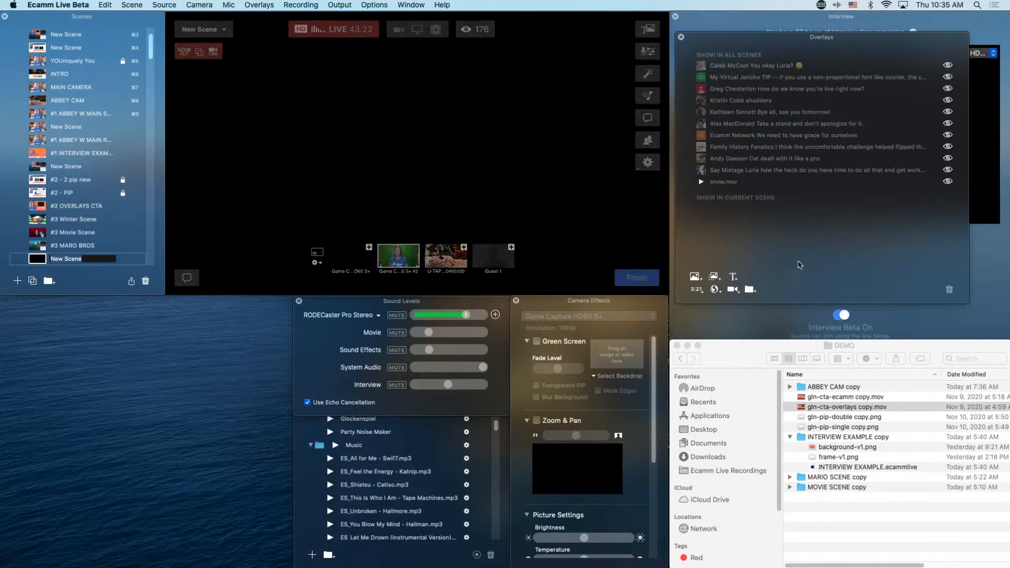
click(789, 477)
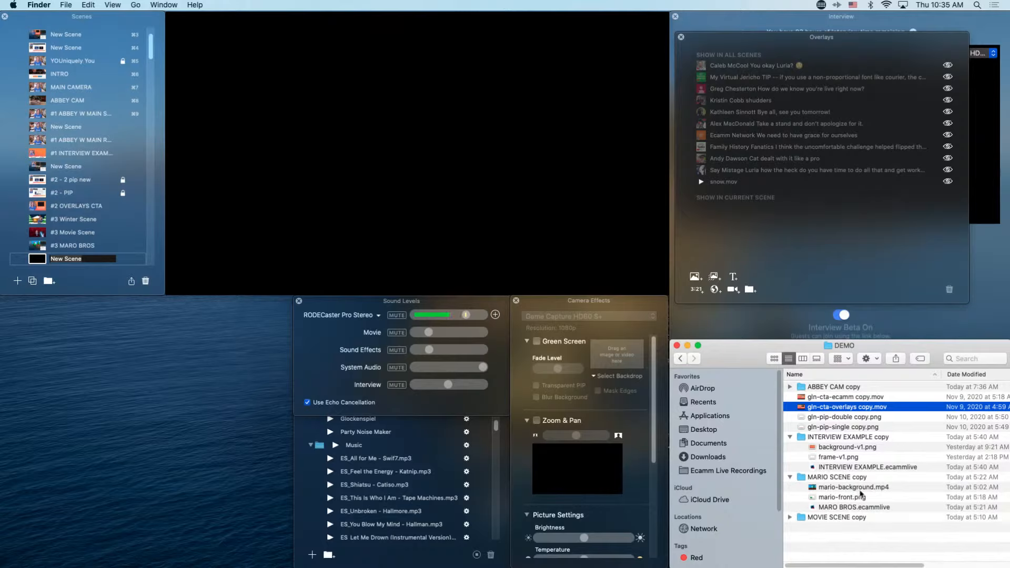
click(854, 487)
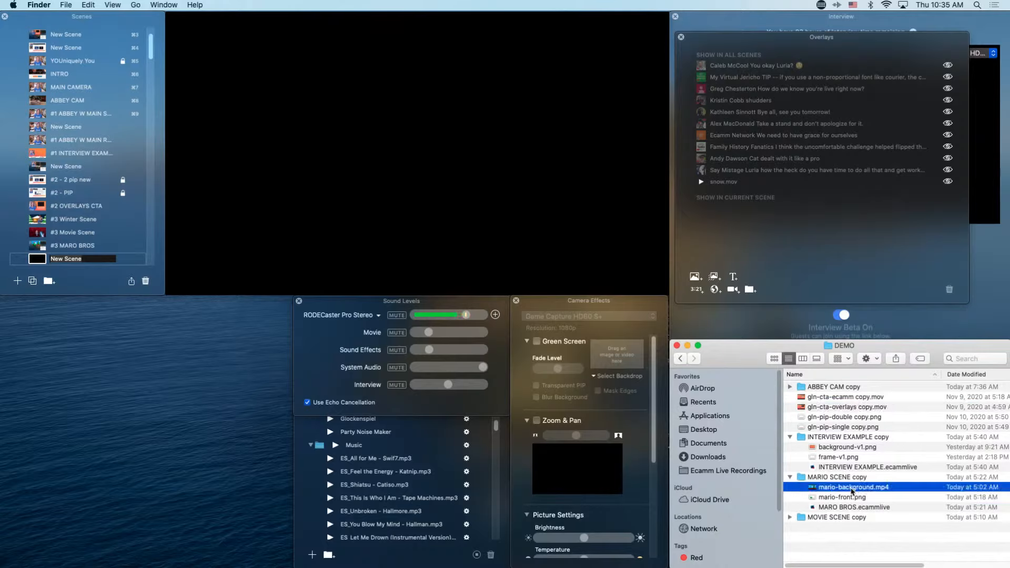
drag(853, 490, 430, 173)
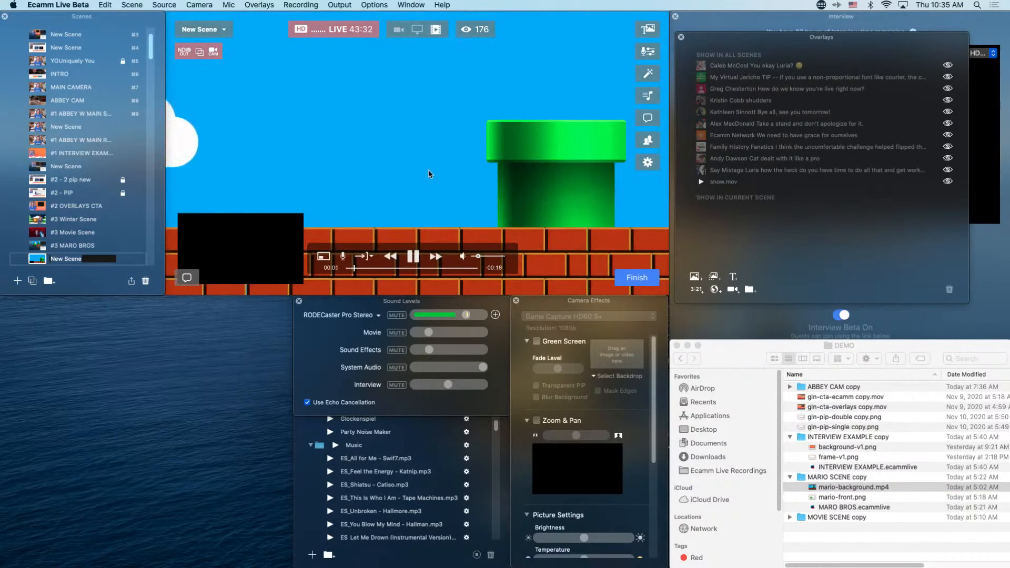
Set the background video to loop with picture-in-picture and microphone off, and add mario-front.png to the scene
mouse_move(237, 243)
click(176, 216)
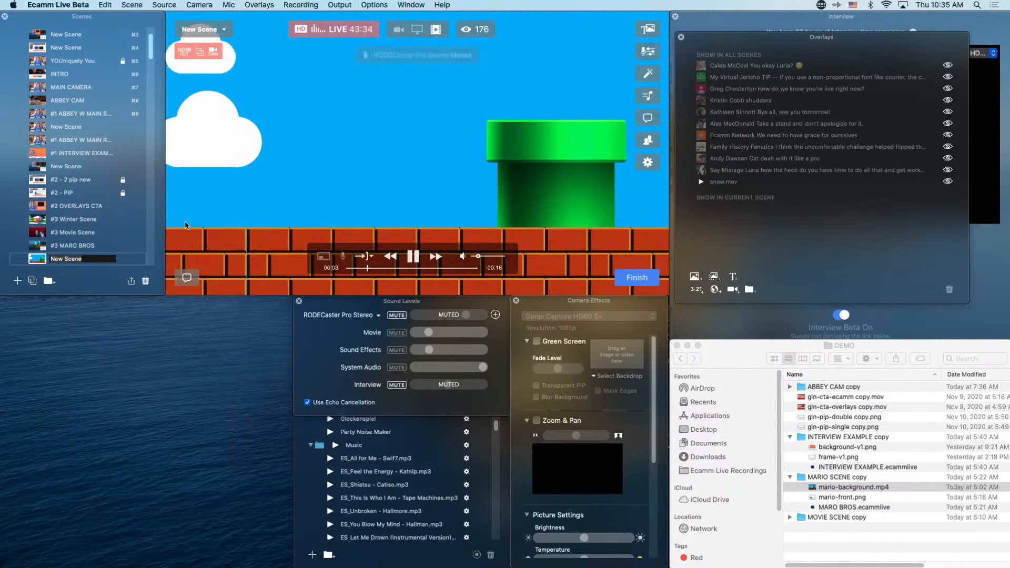
click(342, 256)
click(365, 256)
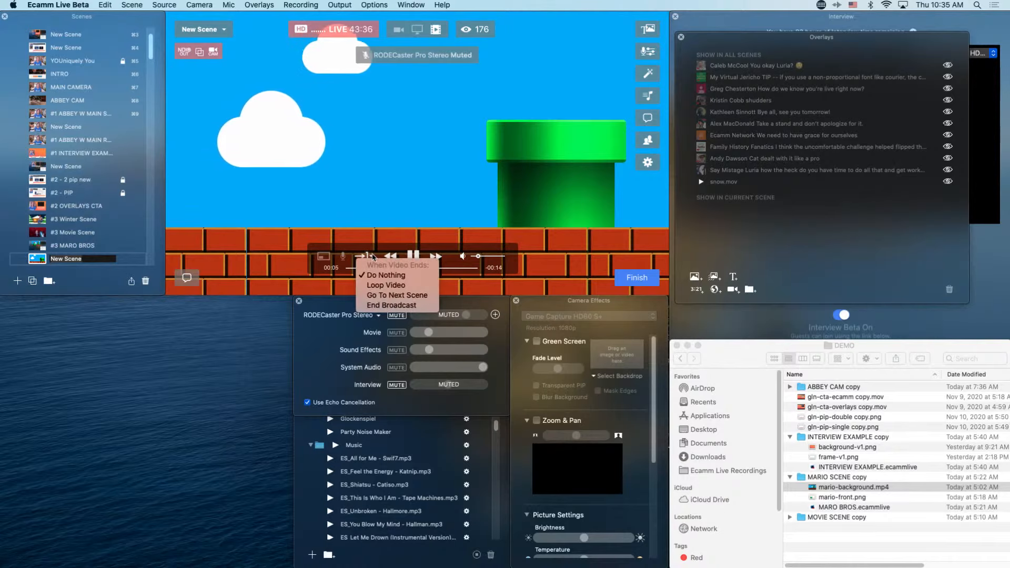
click(388, 287)
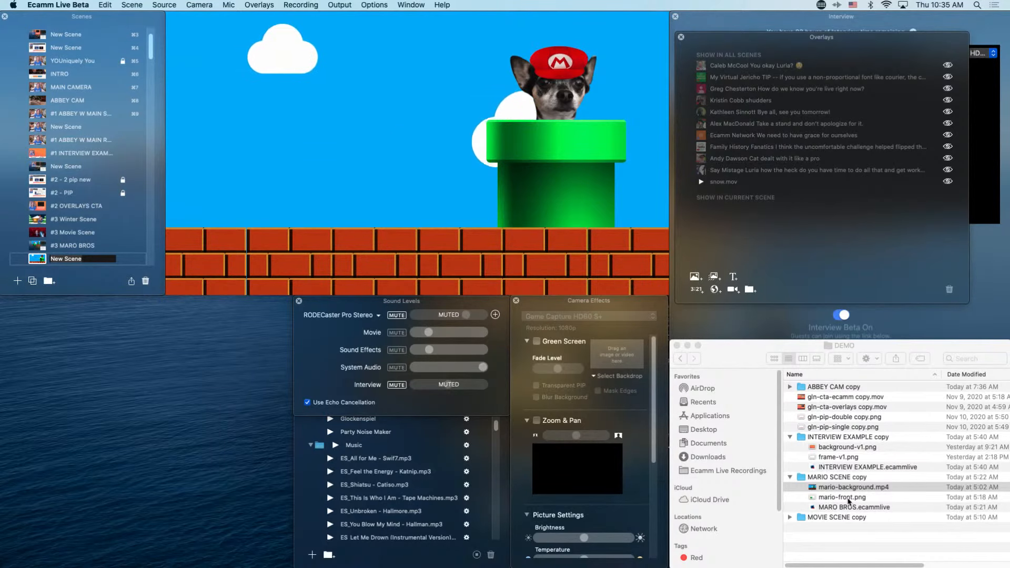
drag(848, 497, 455, 138)
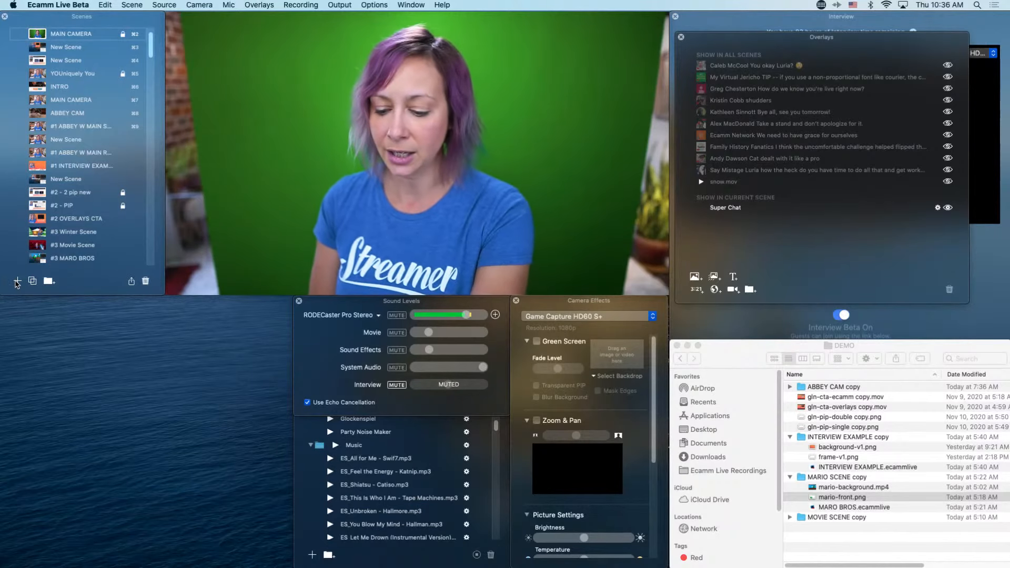
Create a new scene below MAIN CAMERA and add mario-background.mp4 from the Documents GLN OVERLAYS/MARIO SCENE folder as an animated overlay
click(17, 281)
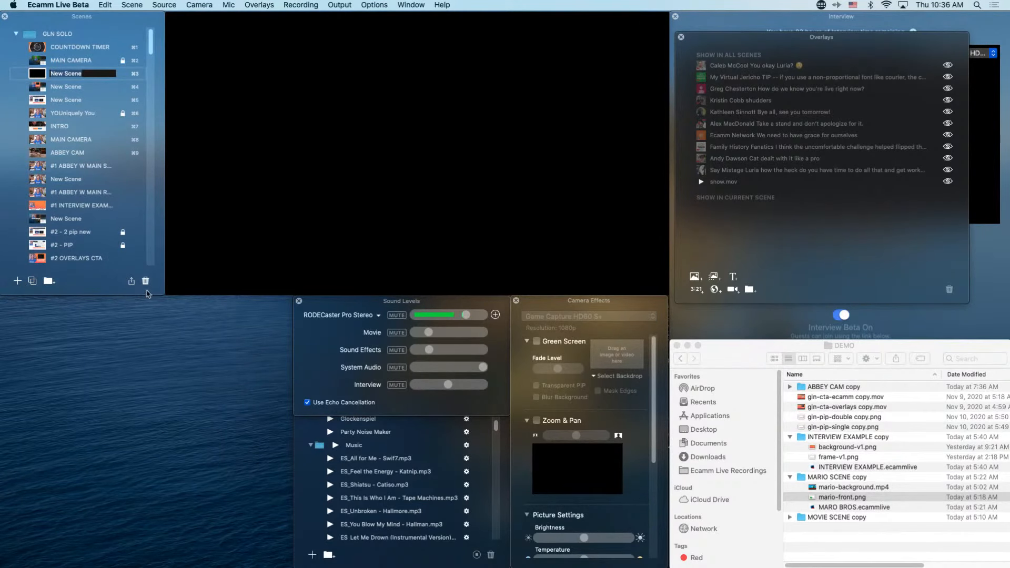
mouse_move(271, 243)
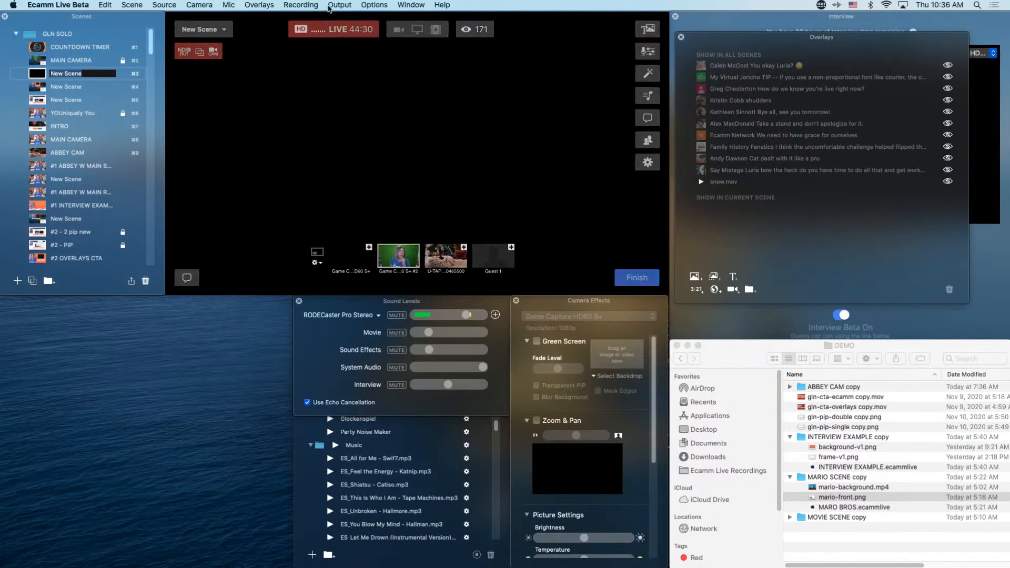
click(266, 5)
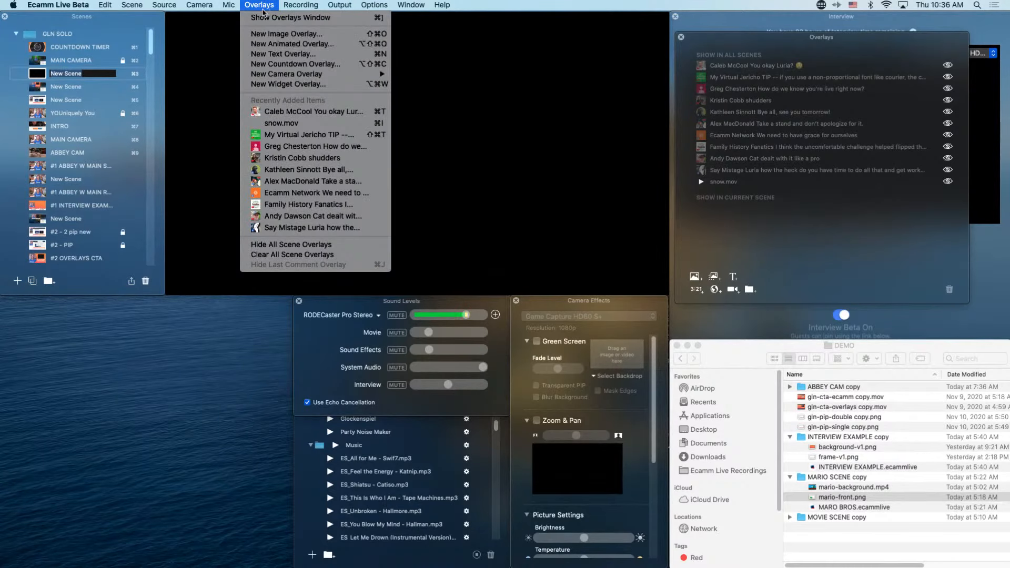
click(265, 44)
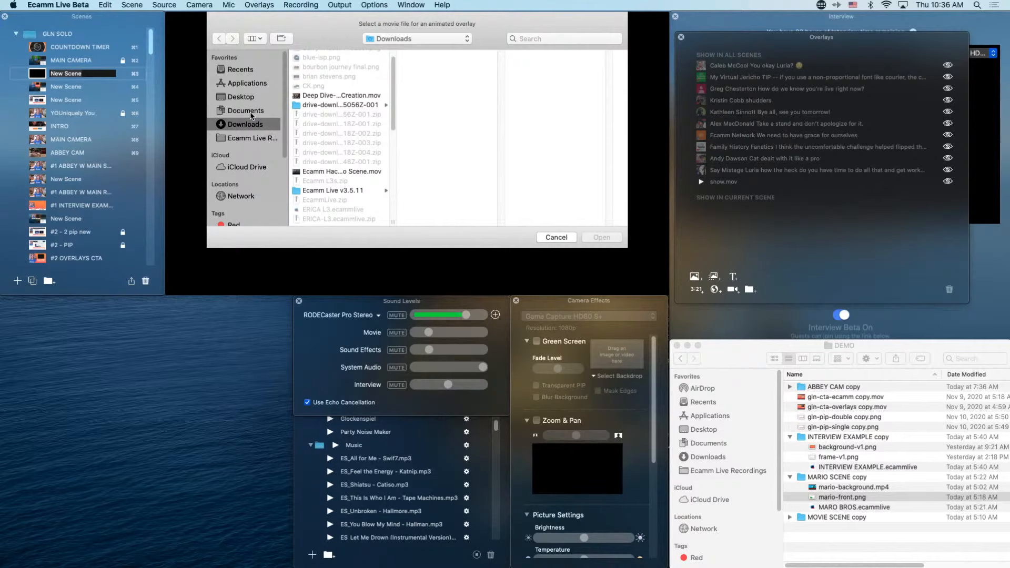
click(251, 113)
click(322, 55)
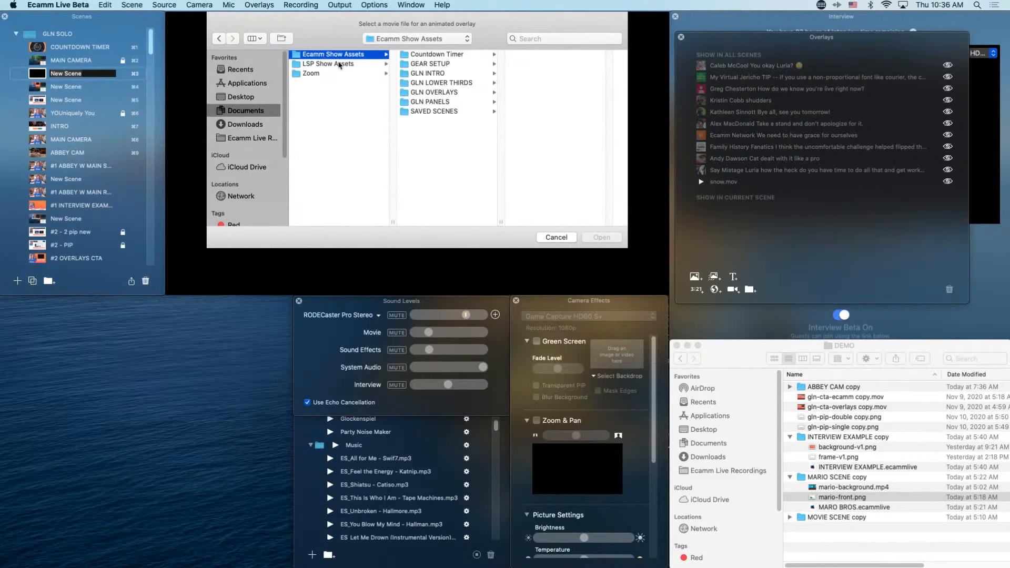
click(453, 94)
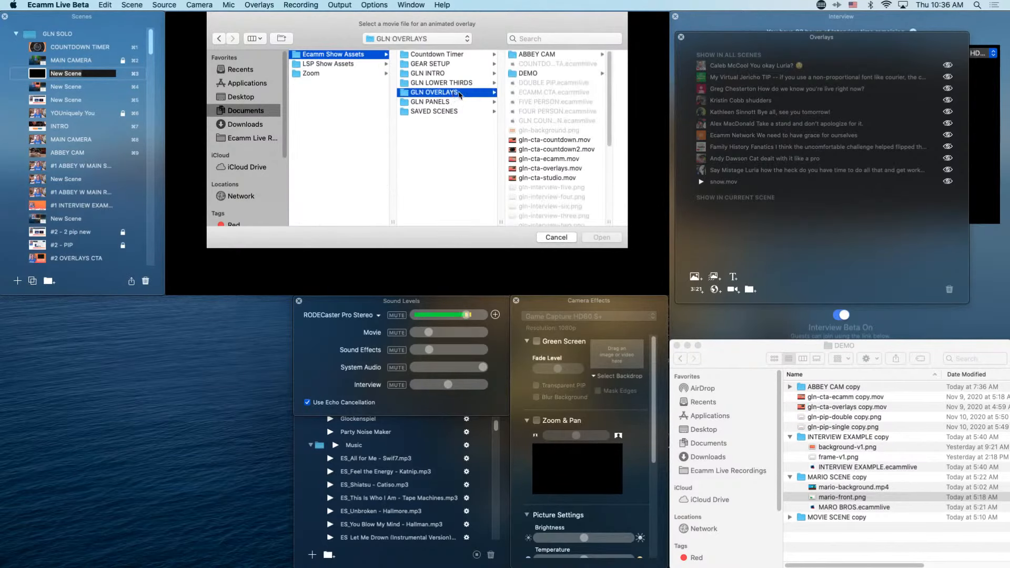
scroll(562, 183, down, 5)
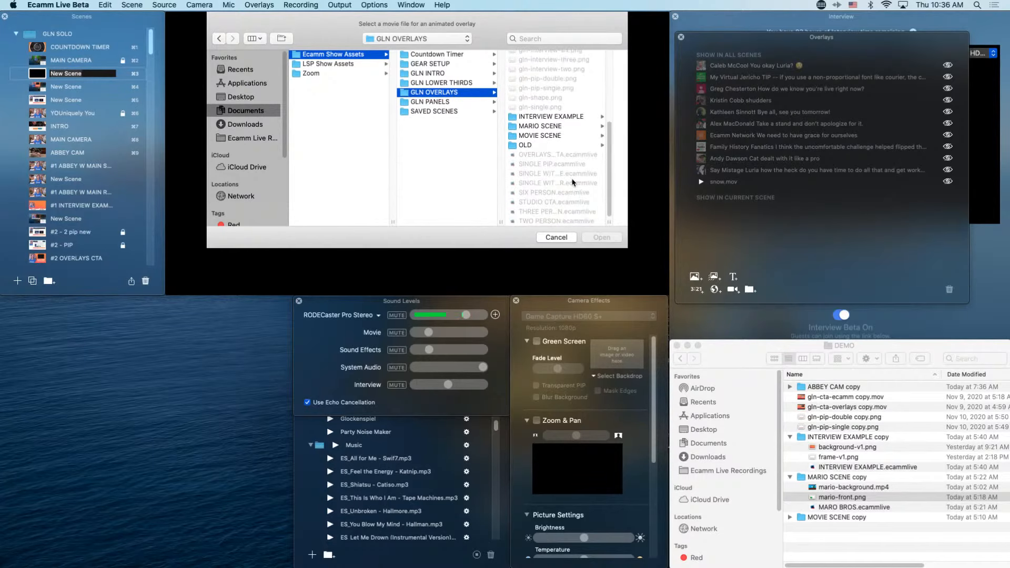
click(540, 127)
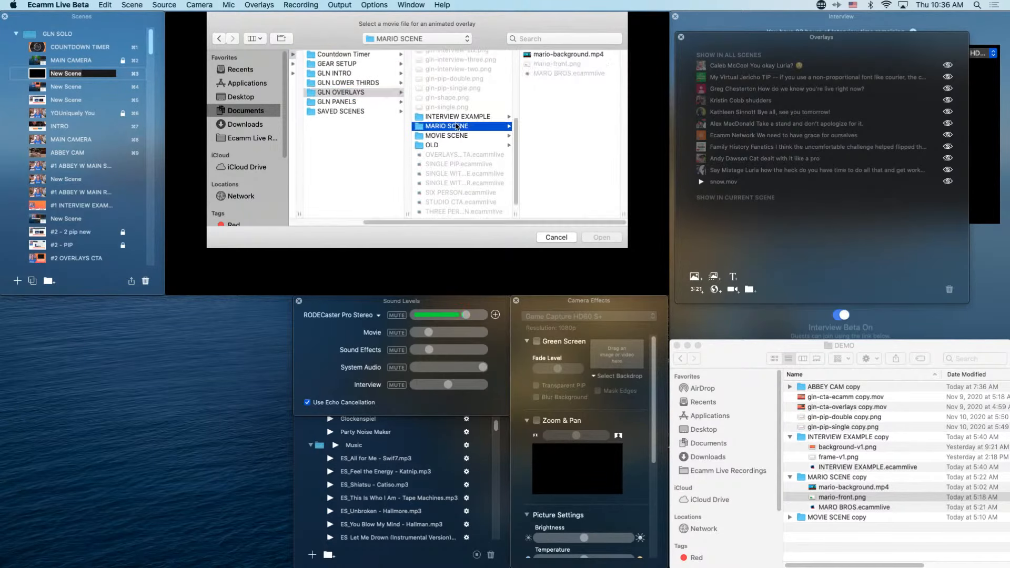
click(537, 54)
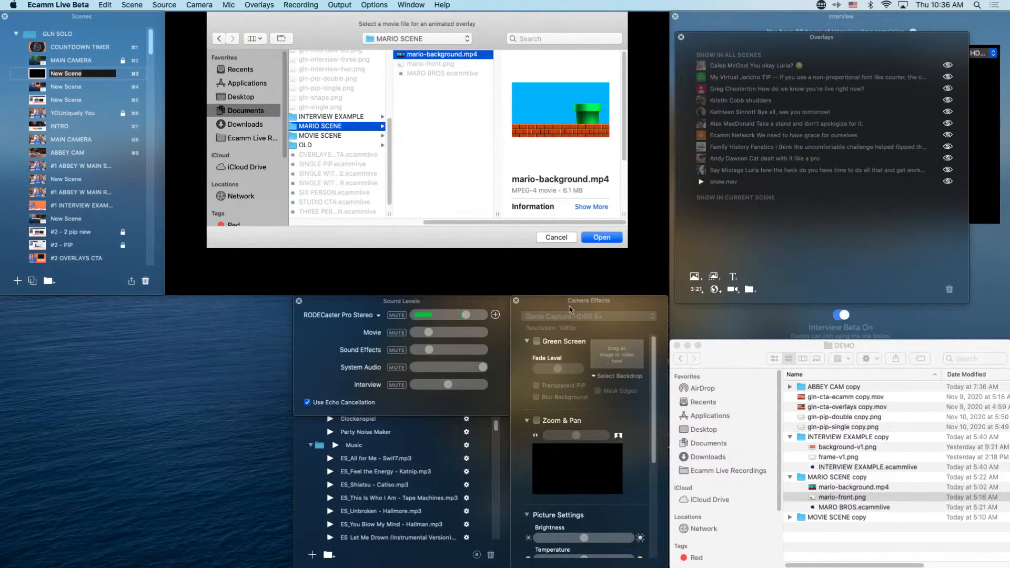
click(605, 238)
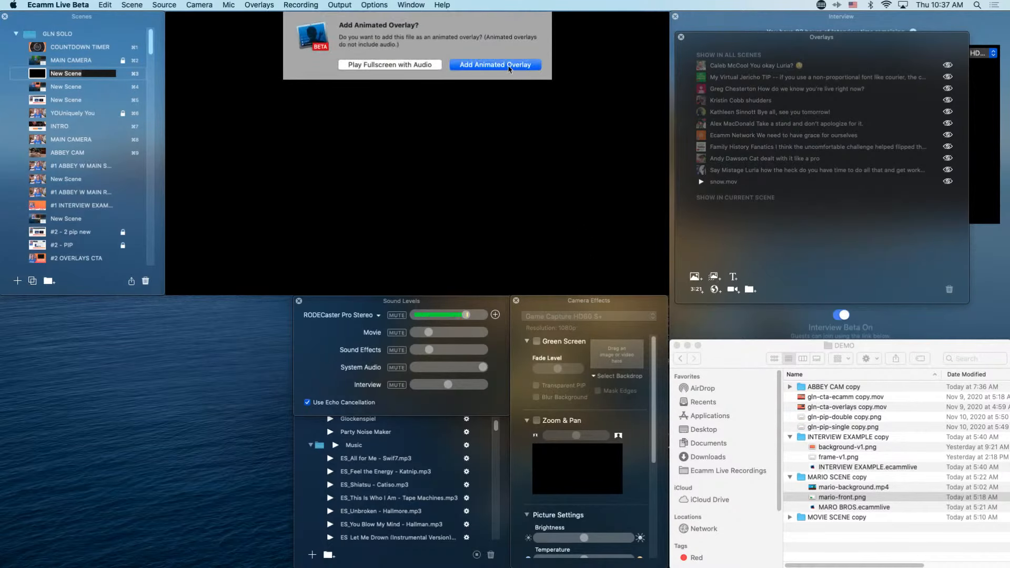
click(509, 69)
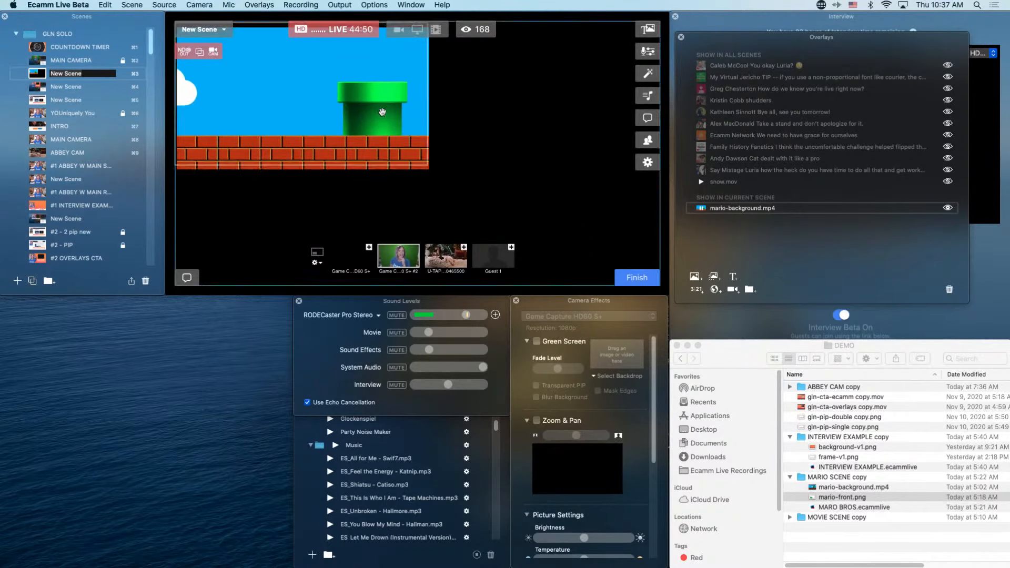
Enlarge the mario-background.mp4 overlay to fill the whole frame and set it to Loop when finished
drag(414, 148, 669, 295)
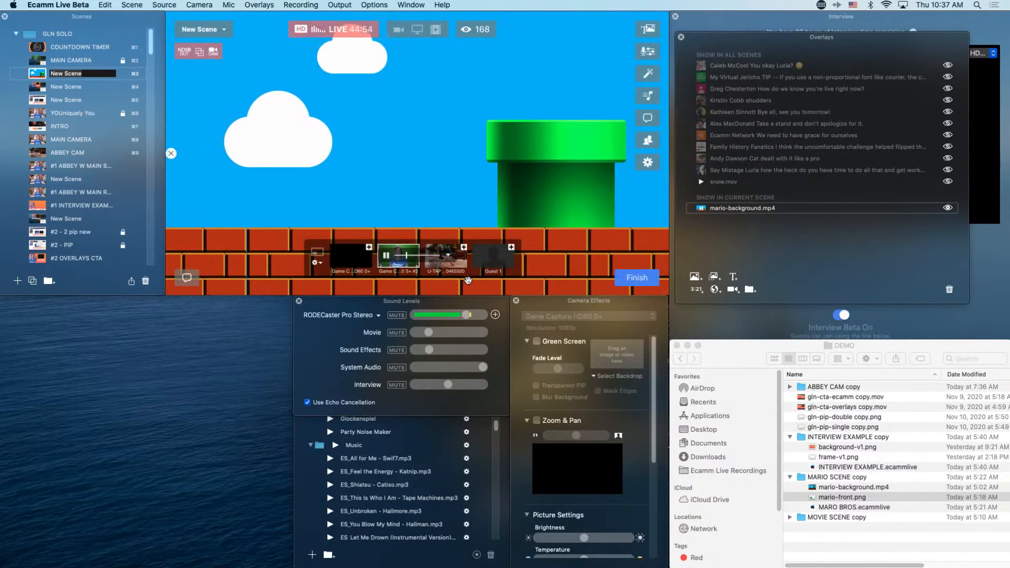
drag(472, 273, 587, 62)
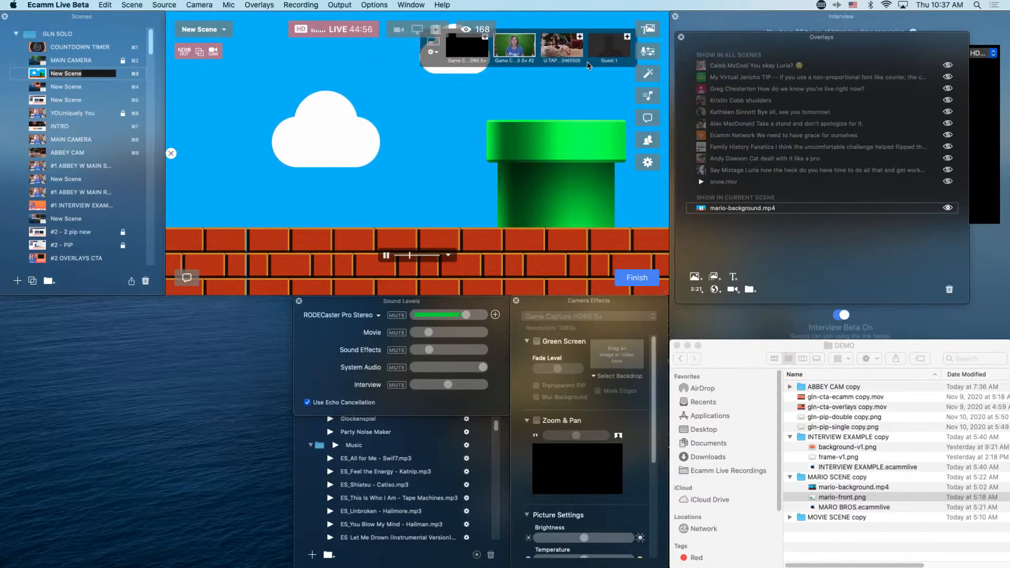
click(448, 256)
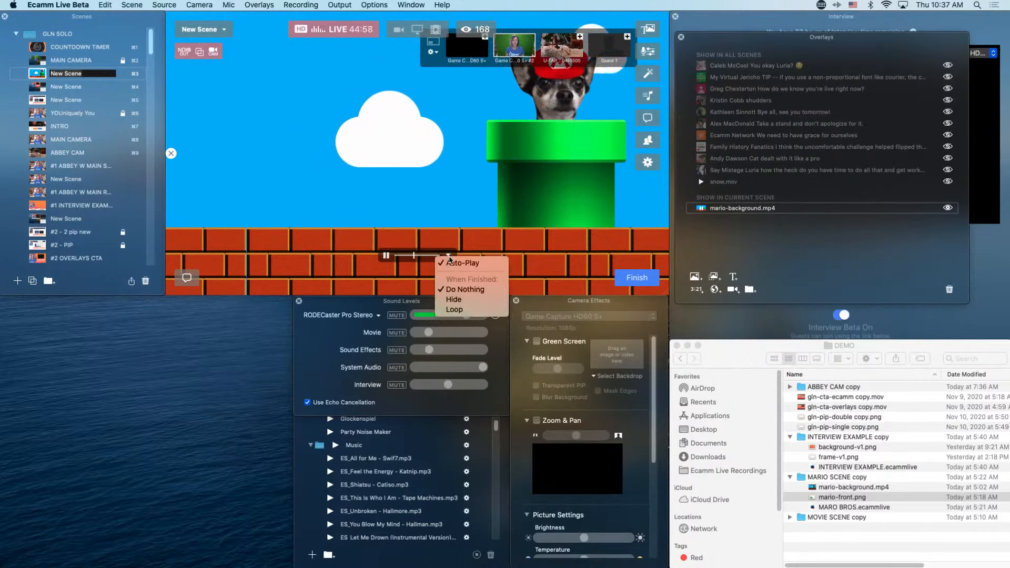
click(465, 311)
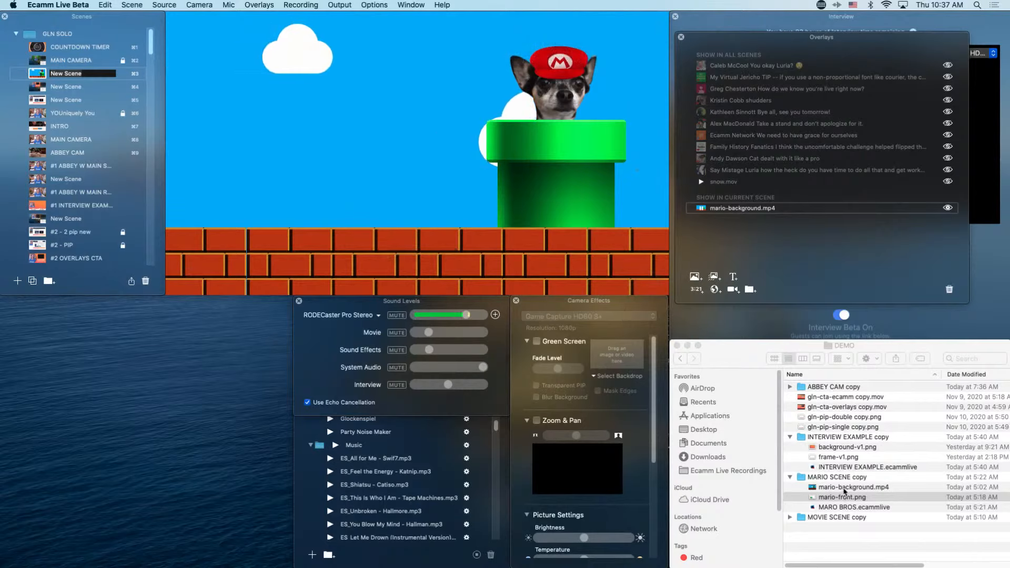
Add mario-front.png to the scene, plus a camera overlay showing Game Capture HD60 S+ #2 with a Custom aspect
drag(842, 497, 399, 185)
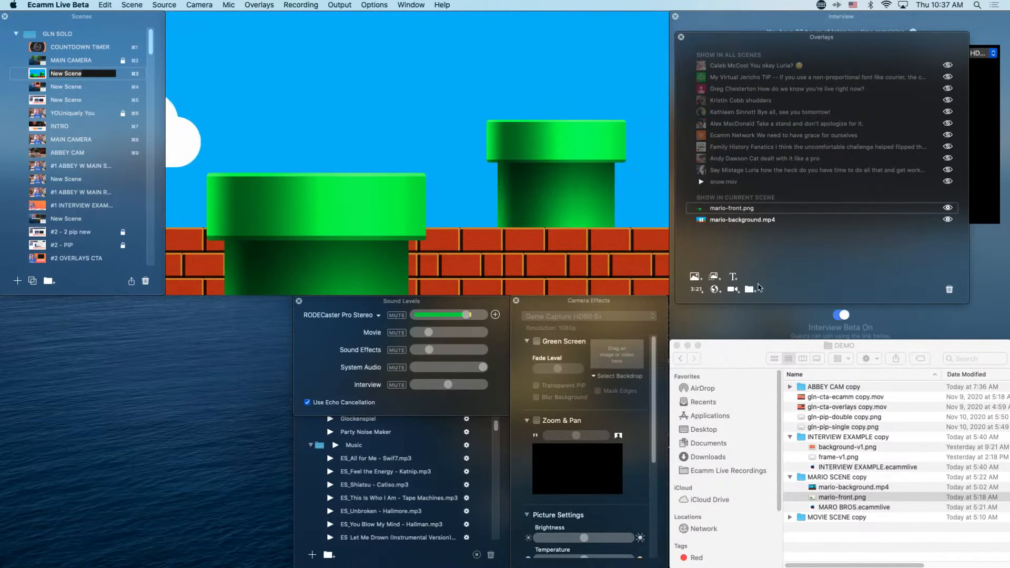
click(733, 290)
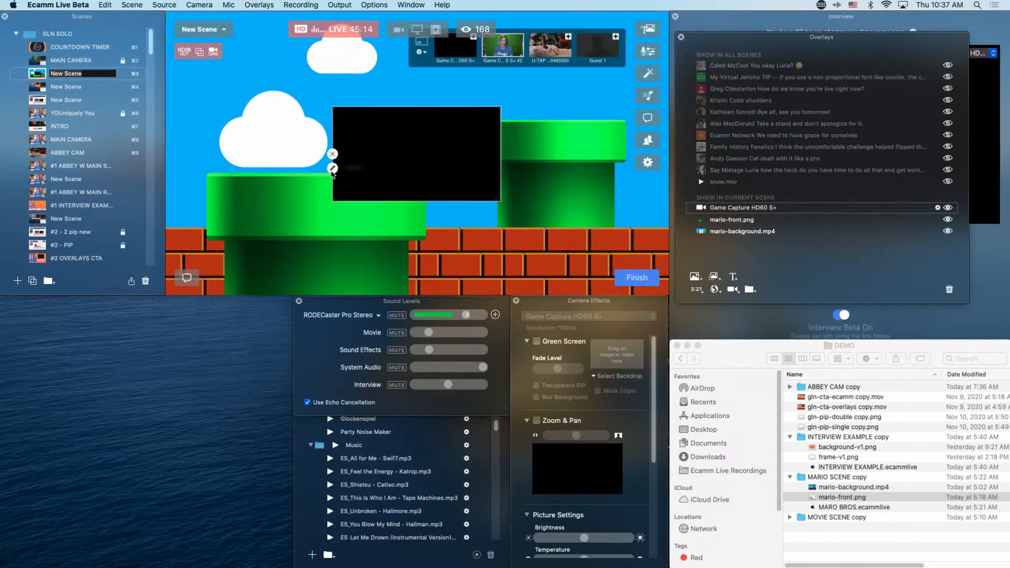
click(332, 168)
click(427, 162)
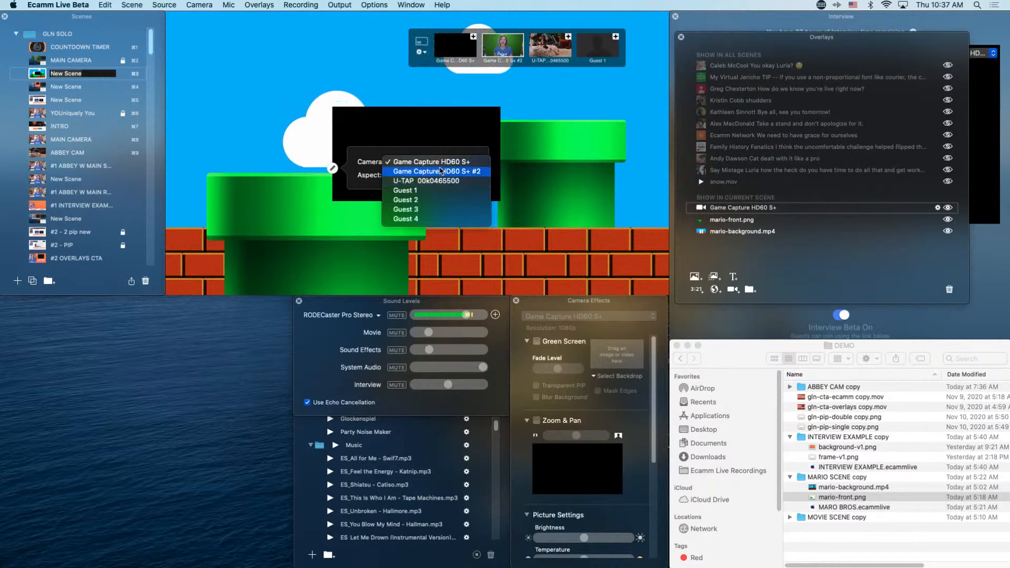
click(436, 171)
click(440, 175)
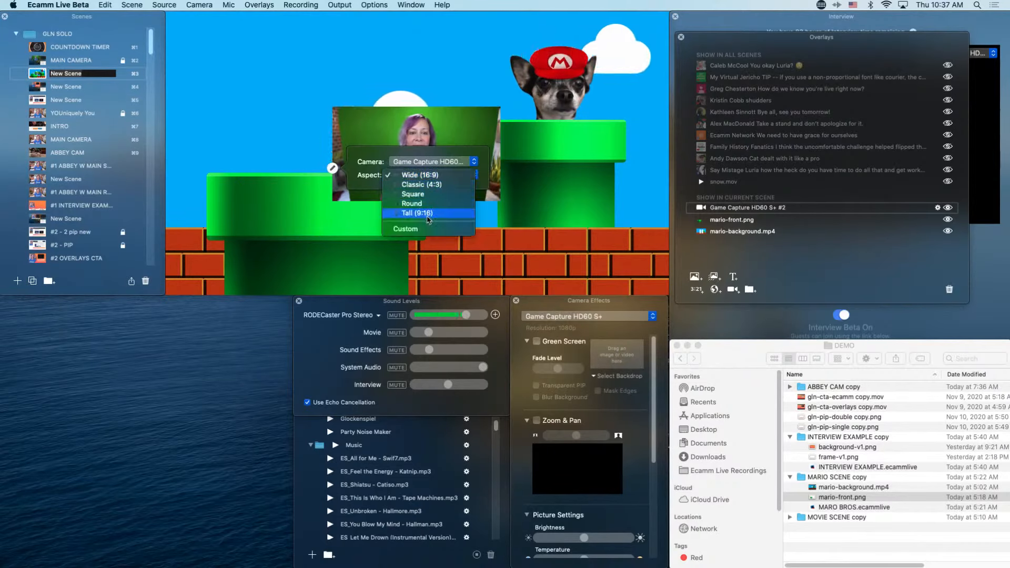
click(405, 228)
Reshape the camera overlay to a nearly square frame and place it over the front pipe, with its lower edge overlapping the pipe's rim
drag(458, 125, 359, 98)
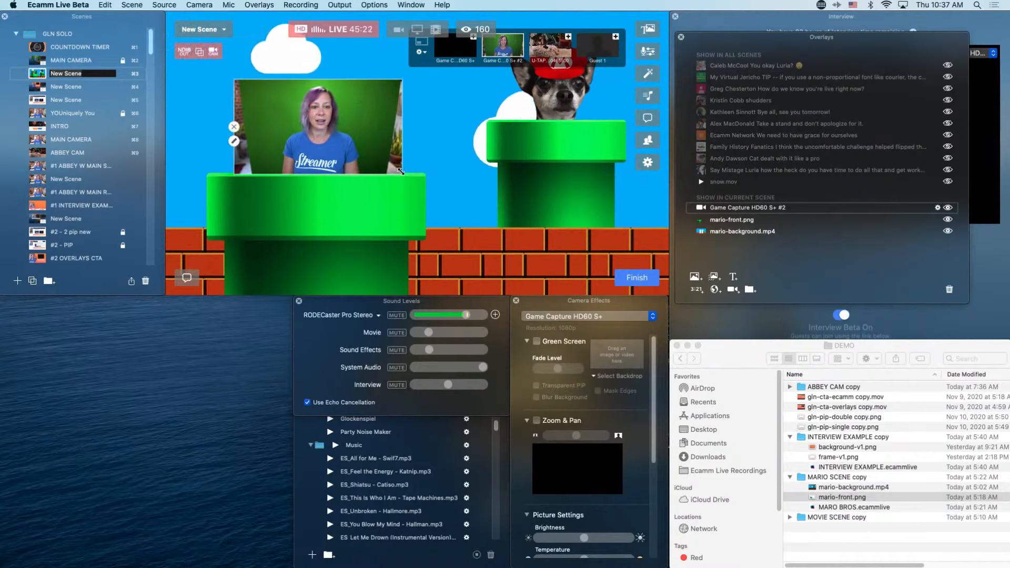
drag(402, 176, 401, 261)
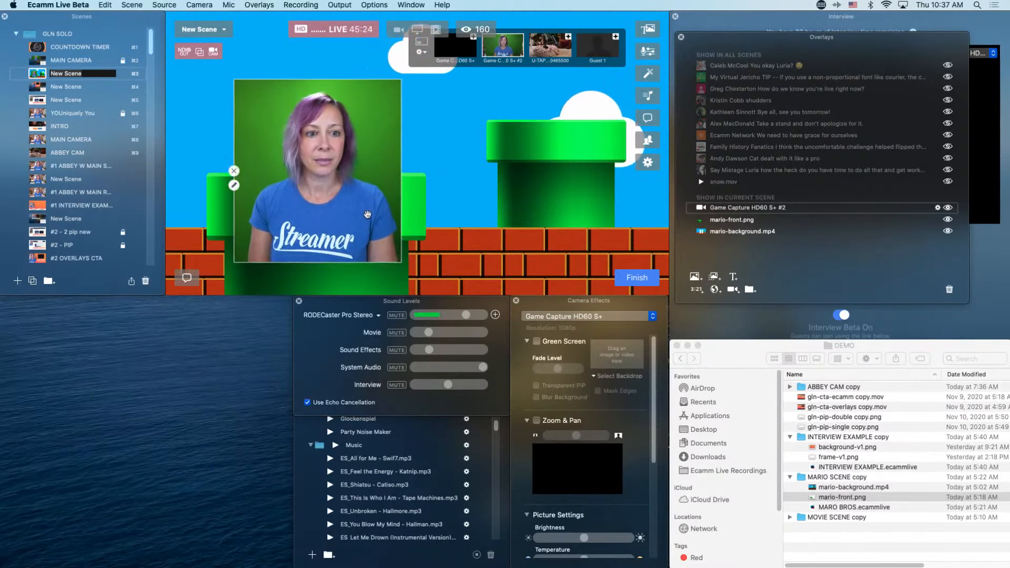
drag(368, 214, 368, 168)
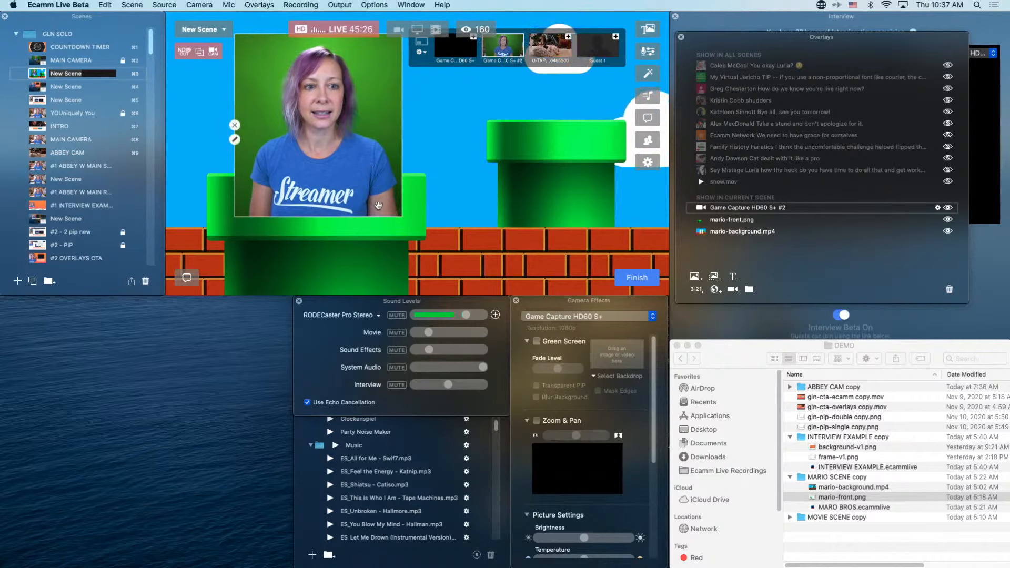
drag(403, 217, 389, 192)
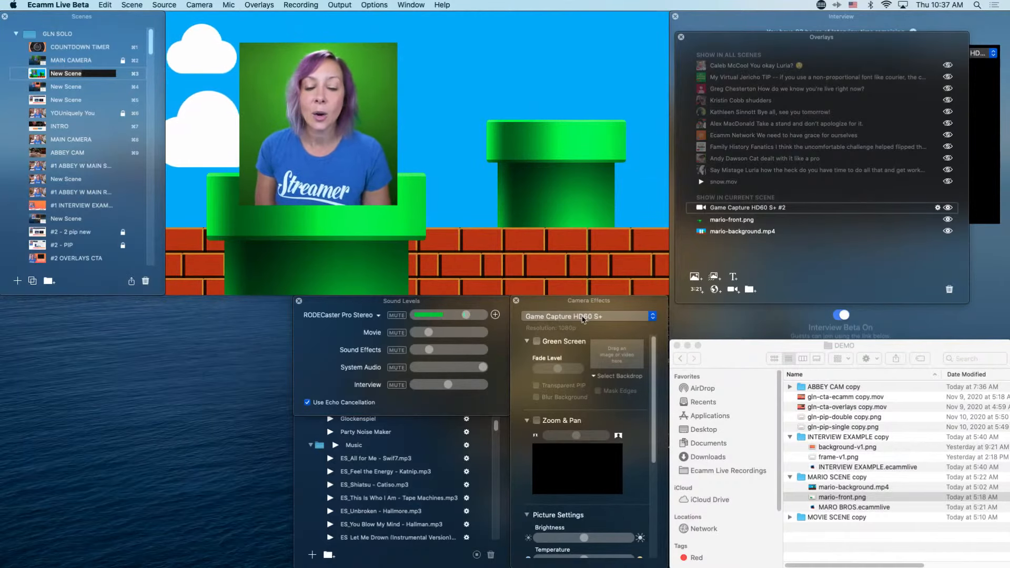
Enable Green Screen and Transparent PIP for Game Capture HD60 S+ and Game Capture HD60 S+ #2, and layer the #2 camera behind mario-front.png
click(537, 341)
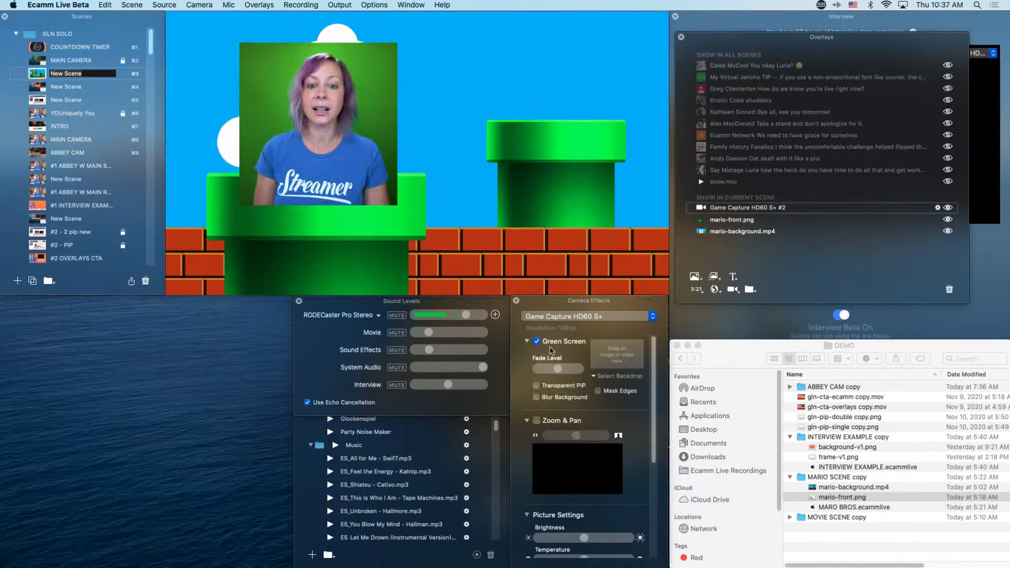
click(579, 390)
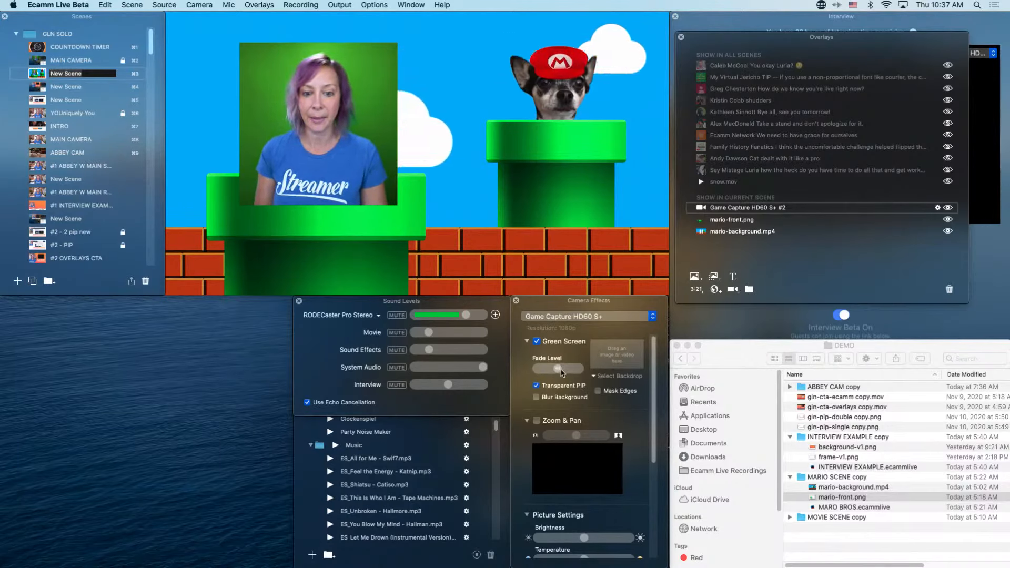
click(576, 316)
click(583, 329)
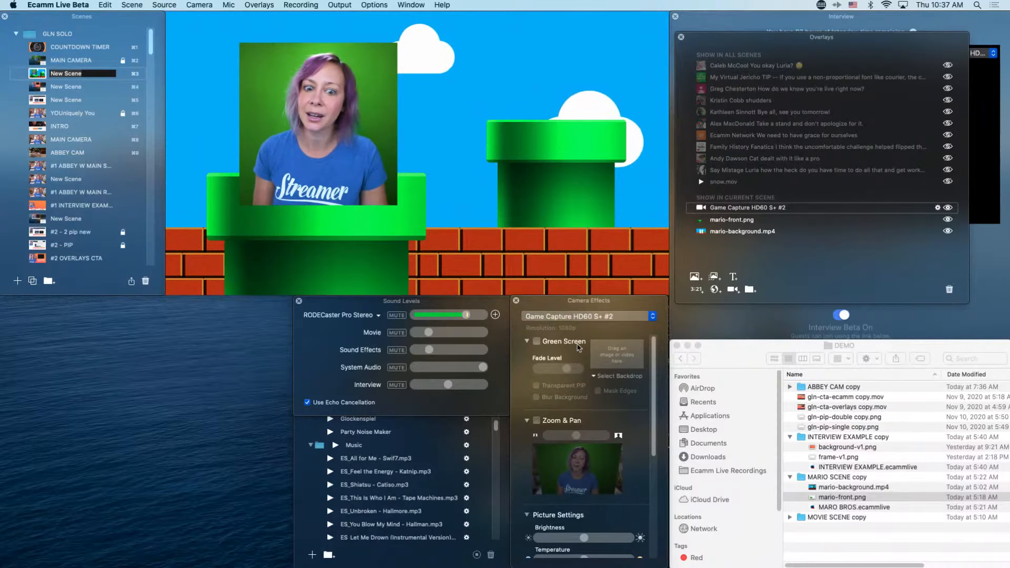
click(574, 342)
click(577, 386)
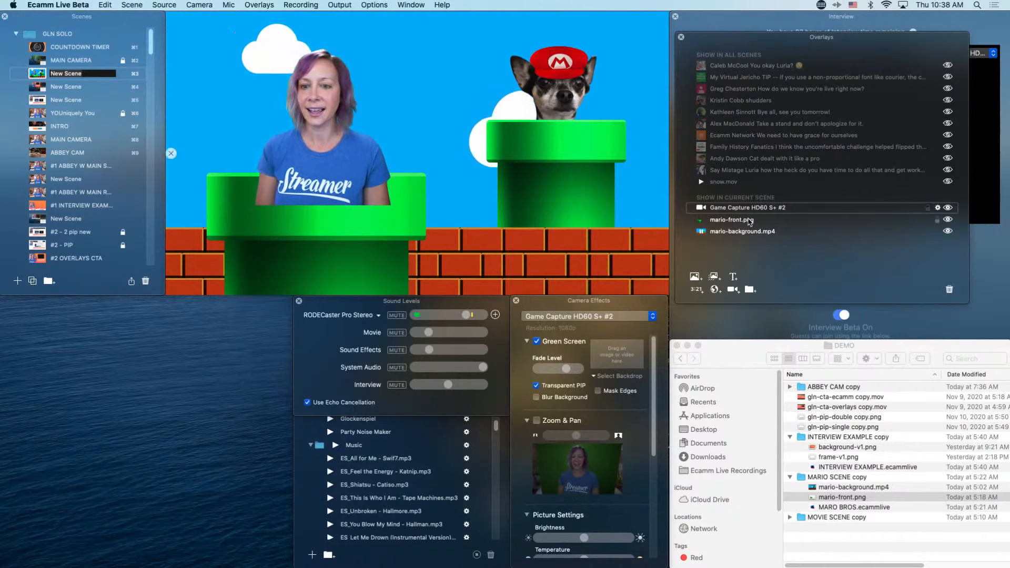
drag(741, 209, 737, 226)
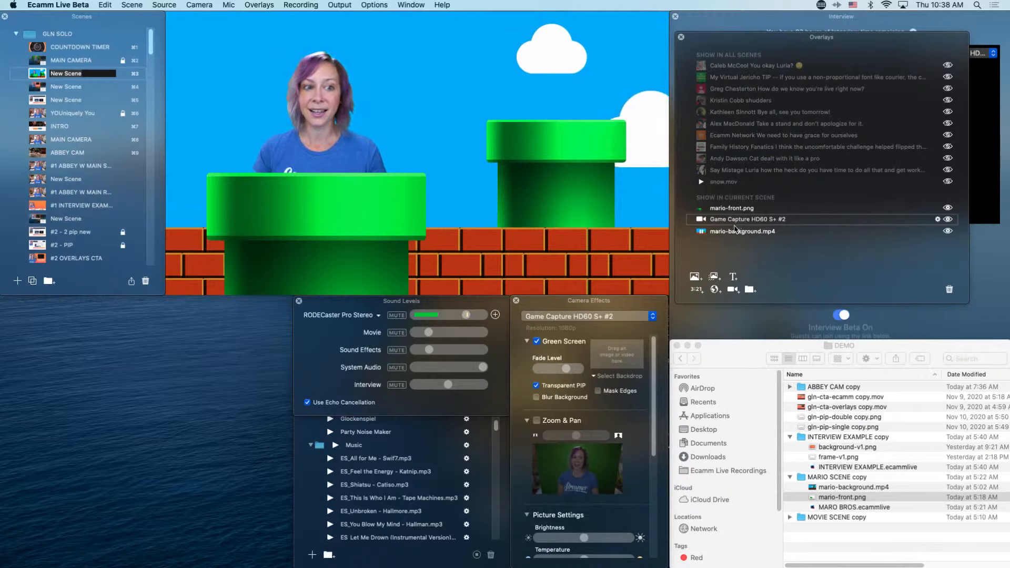